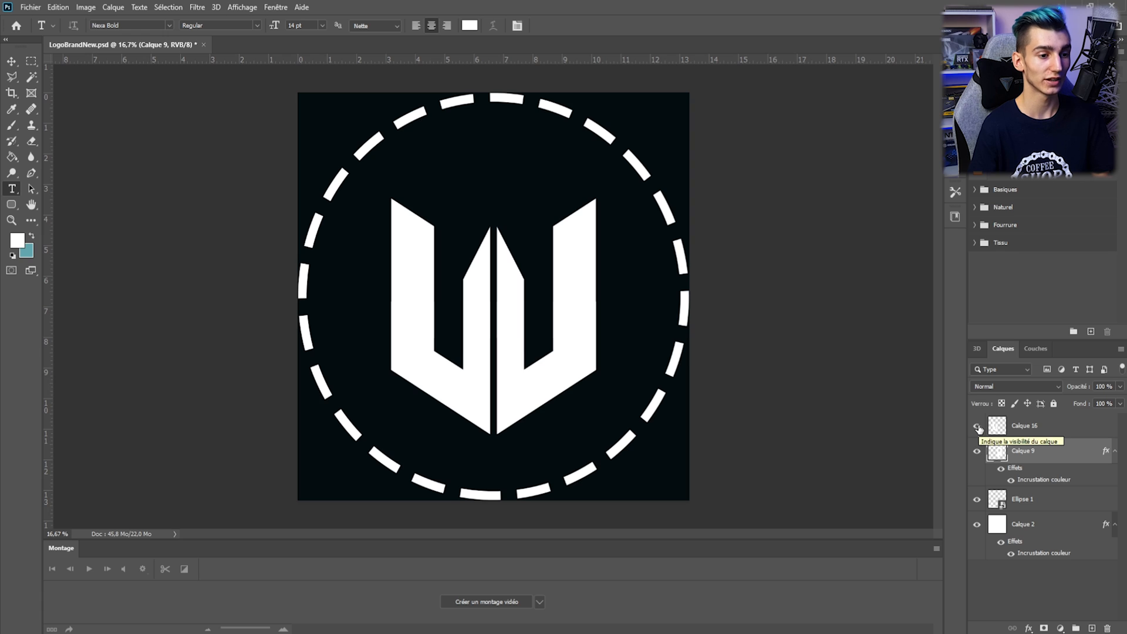
Step: Toggle the visibility of layers Calque 16 and Calque 9 to examine which half of the logo each one holds
{"action": "left_click", "coordinate": [977, 427]}
{"action": "left_click", "coordinate": [977, 426]}
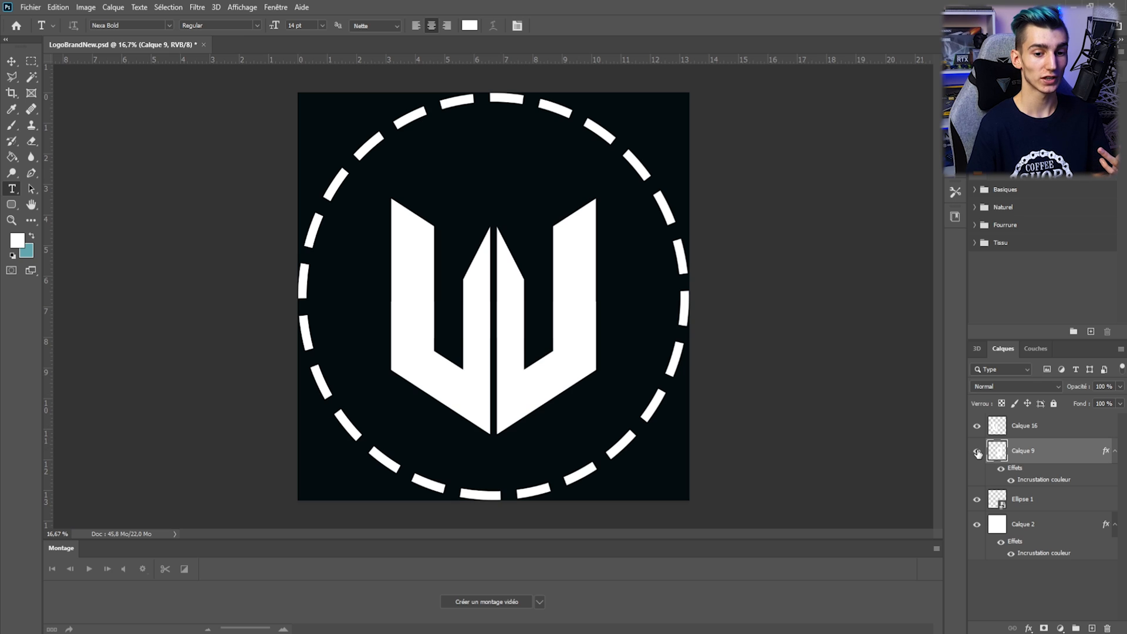
{"action": "left_click", "coordinate": [977, 452]}
{"action": "left_click", "coordinate": [978, 452]}
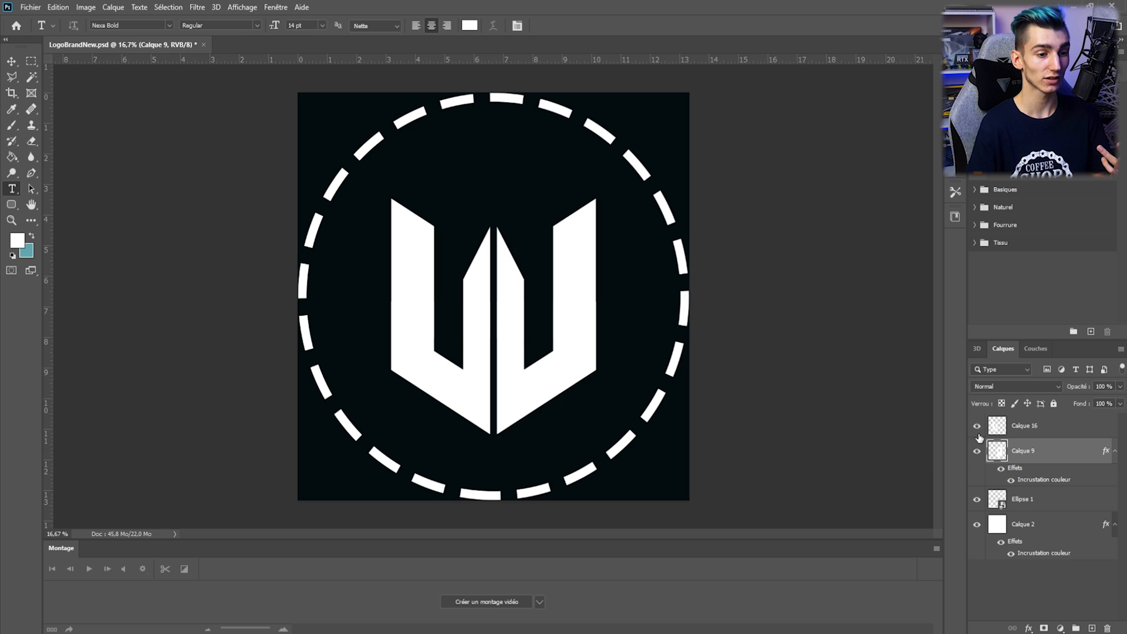
{"action": "left_click", "coordinate": [977, 427]}
{"action": "left_click", "coordinate": [978, 427]}
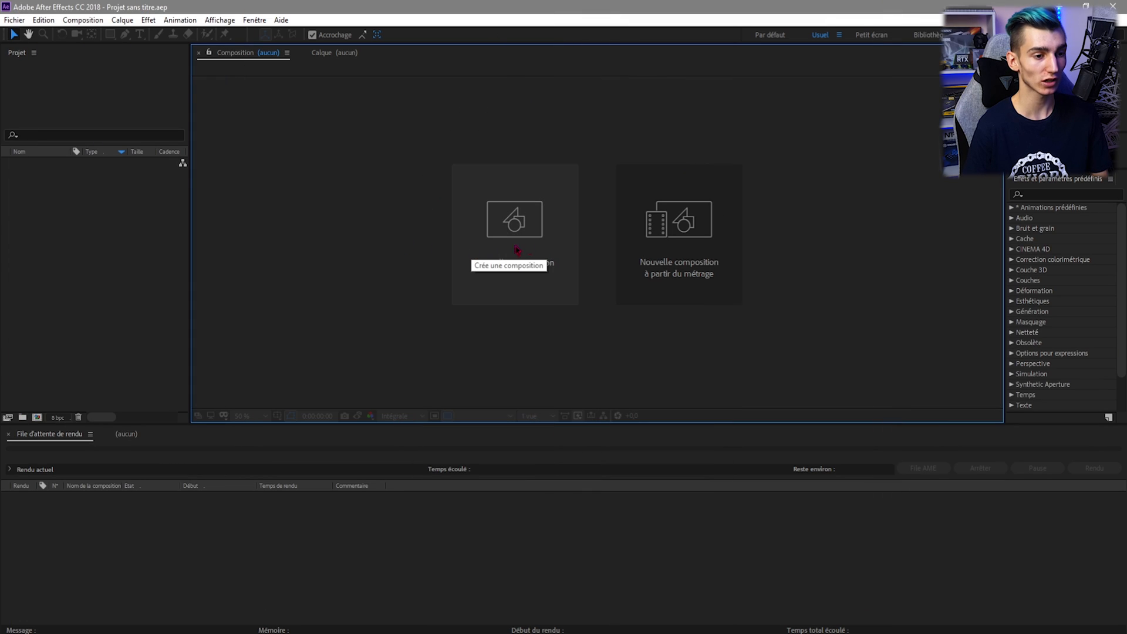
Step: Switch to After Effects and start a new composition with its width and height both set to 4000 px
{"action": "left_click", "coordinate": [539, 253]}
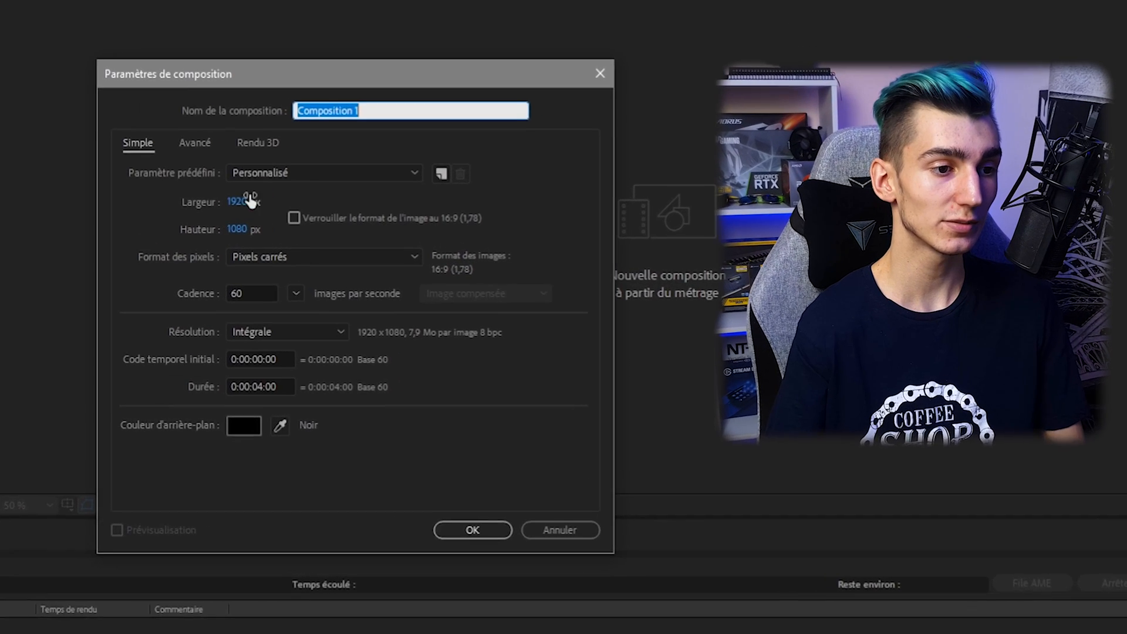
{"action": "left_click", "coordinate": [400, 210]}
{"action": "type", "text": "4000"}
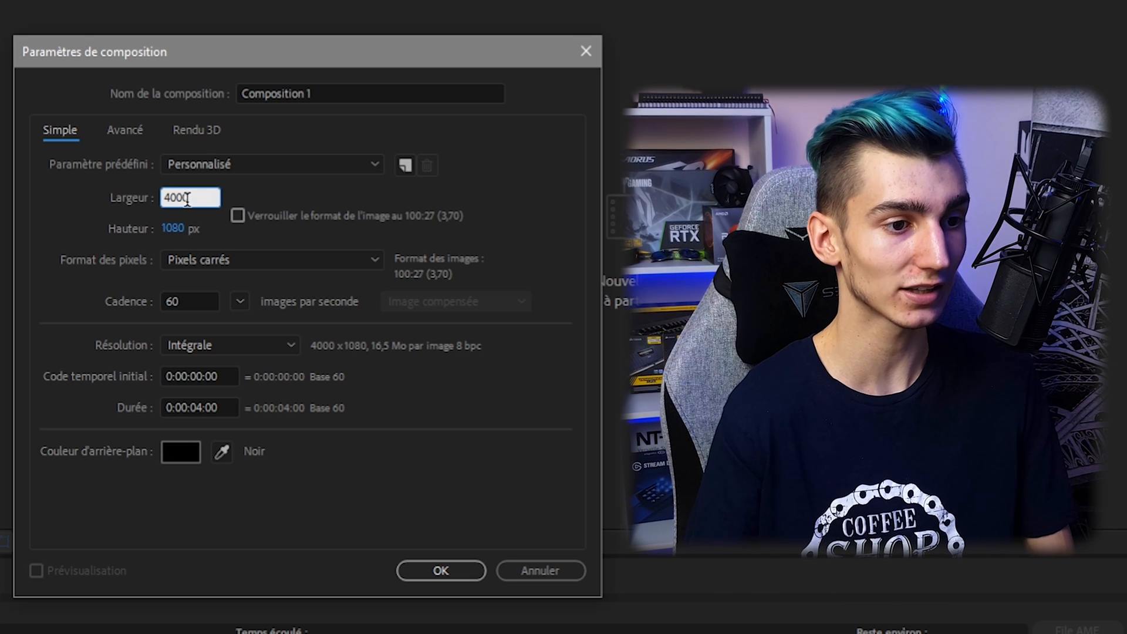
{"action": "key", "text": "Tab"}
{"action": "type", "text": "4000"}
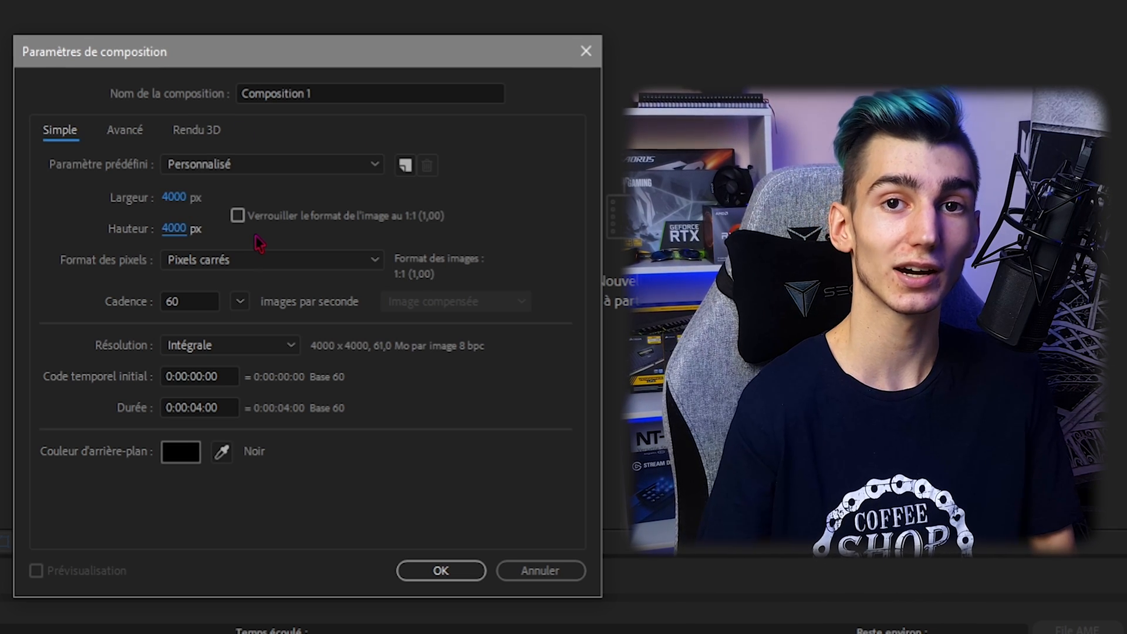
{"action": "key", "text": "Return"}
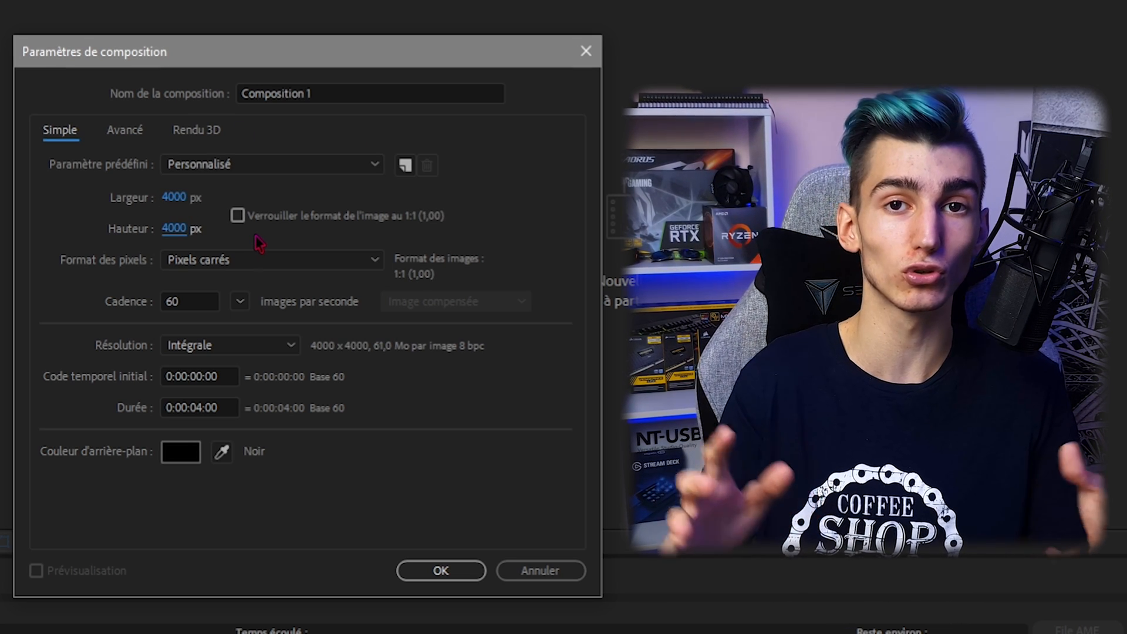
Step: Set the composition's duration to 10 seconds at 60 frames per second and create it
{"action": "left_click_drag", "start_coordinate": [187, 299], "coordinate": [159, 301]}
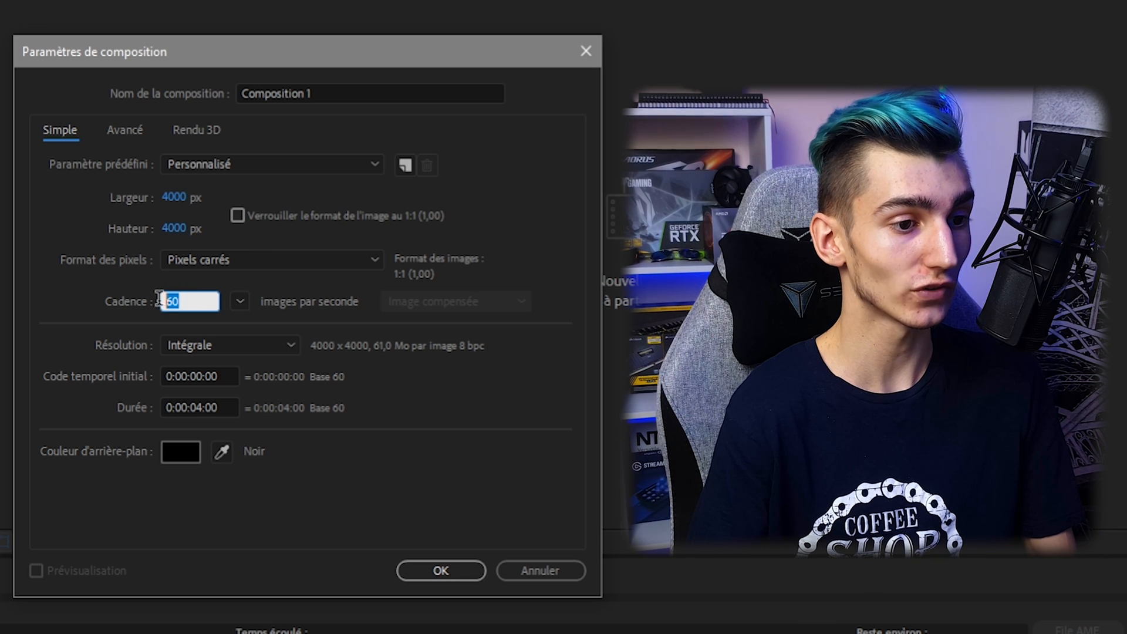
{"action": "left_click", "coordinate": [147, 305]}
{"action": "double_click", "coordinate": [192, 407]}
{"action": "type", "text": "10"}
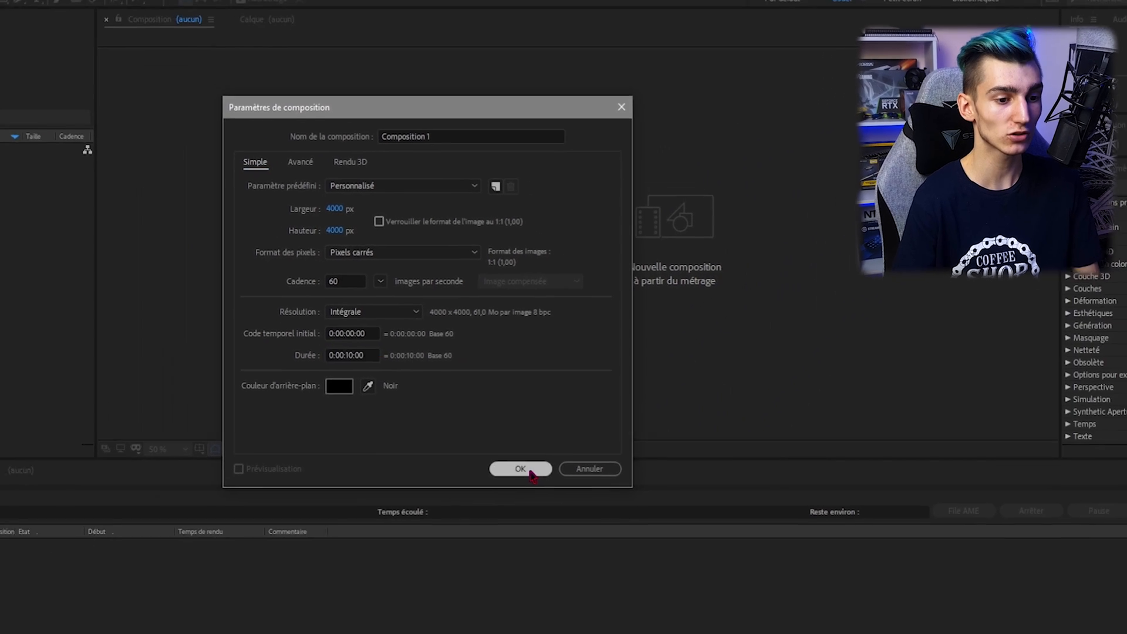
{"action": "left_click", "coordinate": [441, 570]}
{"action": "scroll", "coordinate": [470, 249], "scroll_direction": "down", "scroll_amount": 2}
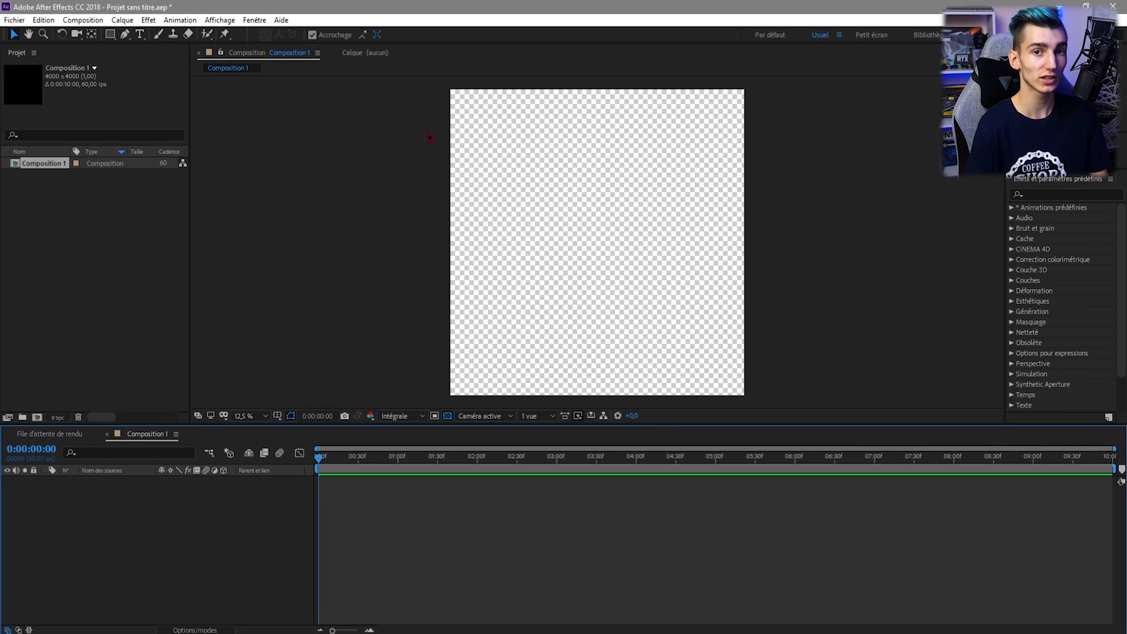
Step: Choose LogoBrandNew.psd from the Logos folder as the file to import into the project
{"action": "left_click", "coordinate": [13, 21]}
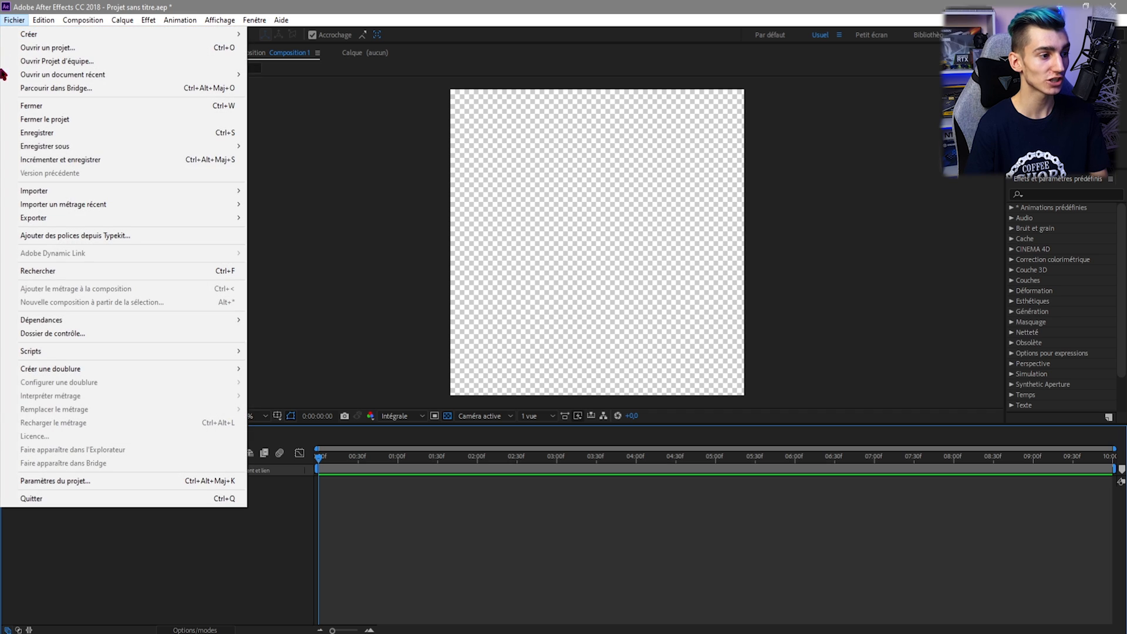
{"action": "mouse_move", "coordinate": [62, 191]}
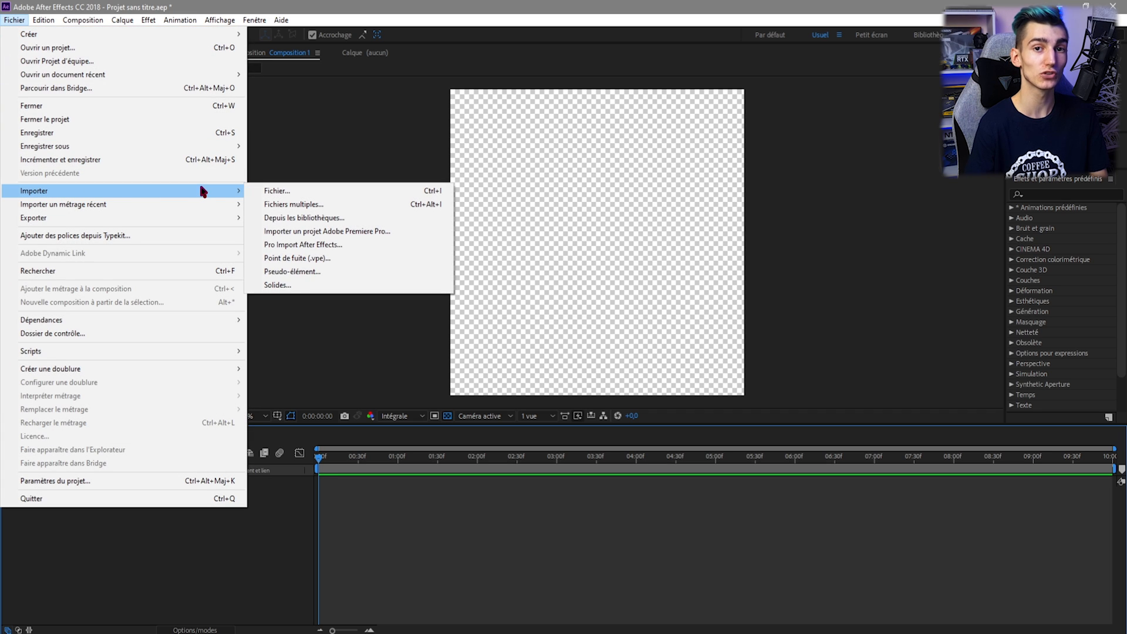
{"action": "key", "text": "ctrl+i"}
{"action": "left_click", "coordinate": [192, 154]}
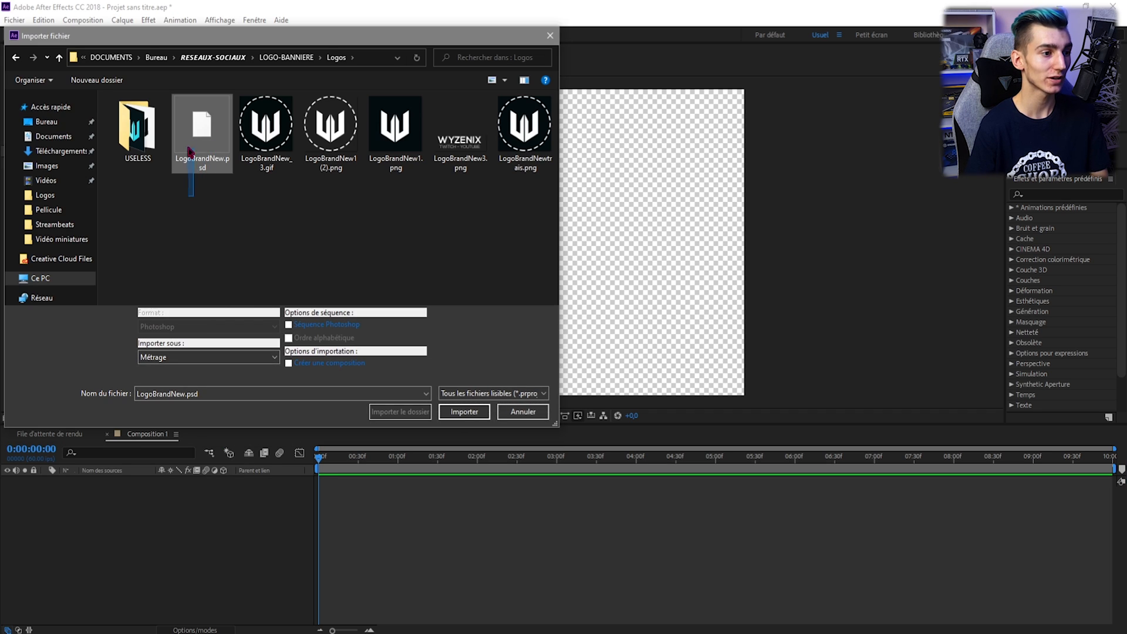
{"action": "left_click_drag", "start_coordinate": [213, 138], "coordinate": [214, 140]}
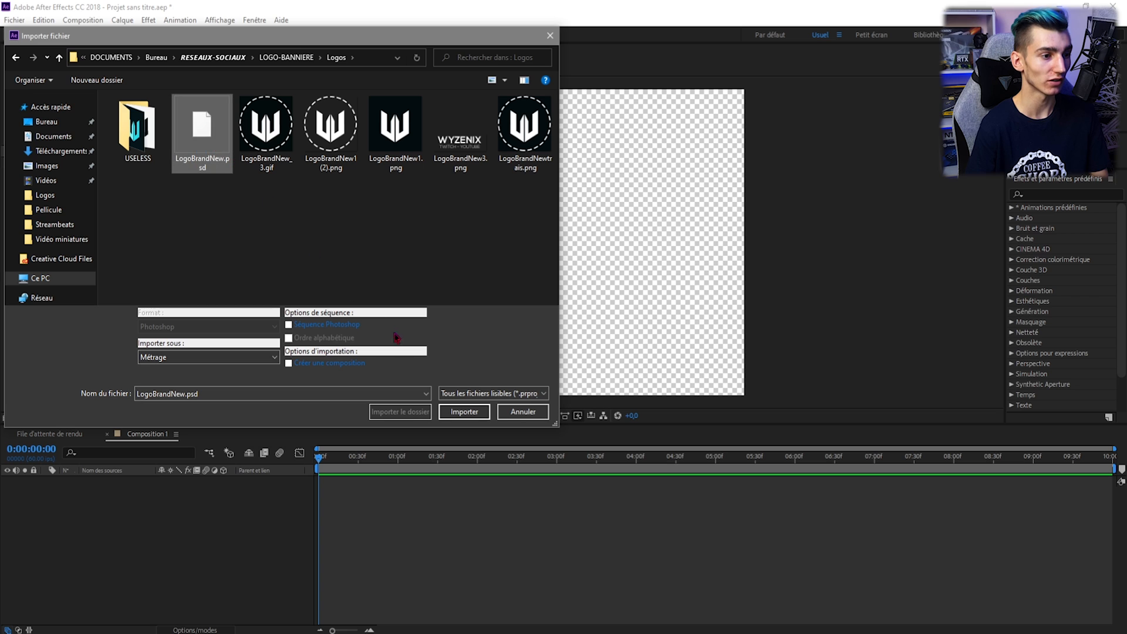
{"action": "left_click", "coordinate": [457, 415]}
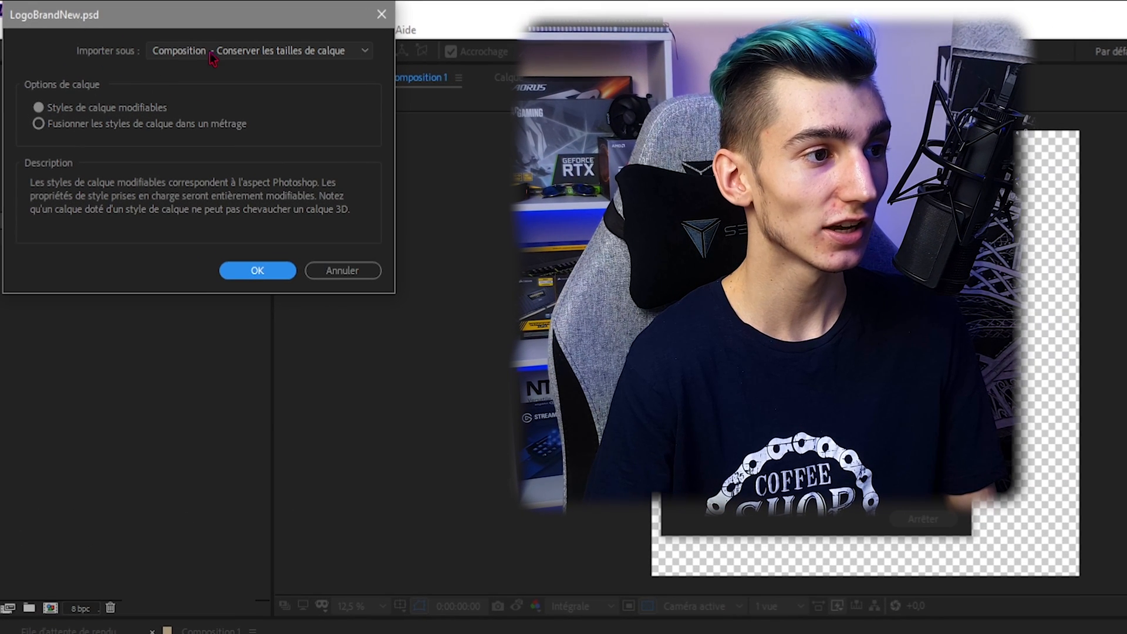
Step: Import the PSD as a composition that retains layer sizes with editable layer styles, and open the LogoBrandNew composition
{"action": "left_click", "coordinate": [207, 54]}
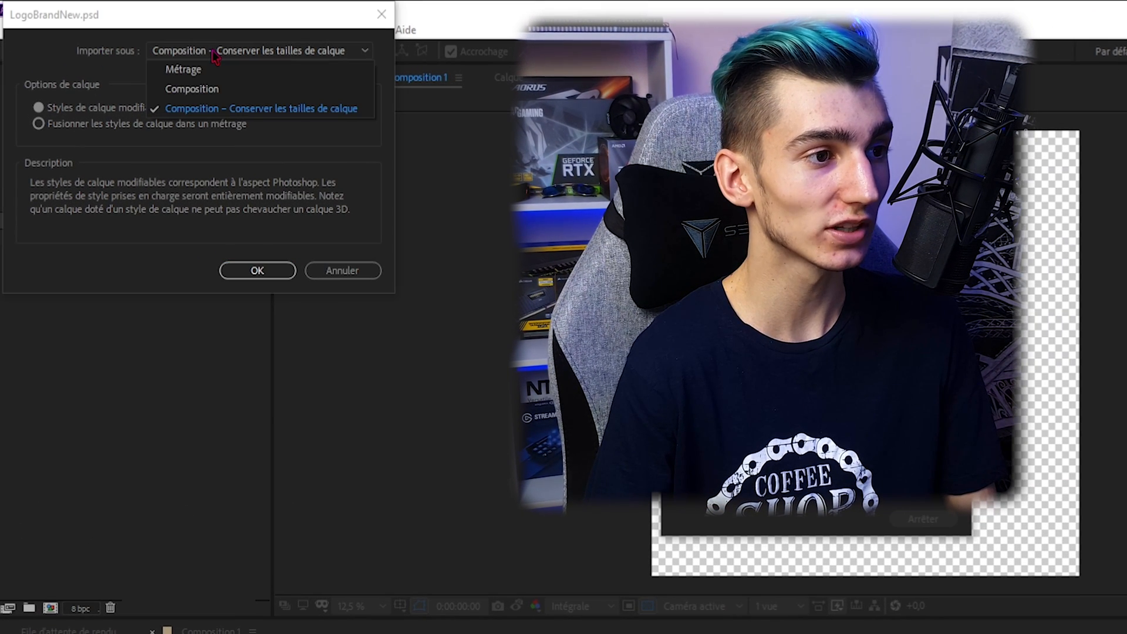
{"action": "left_click", "coordinate": [304, 112]}
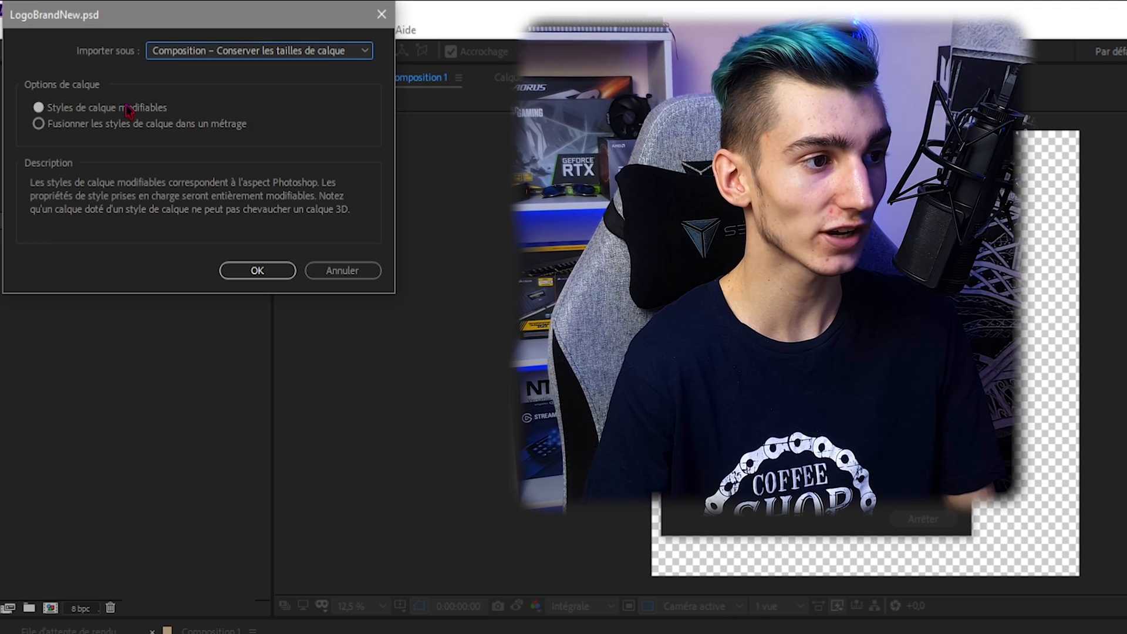
{"action": "left_click", "coordinate": [259, 271]}
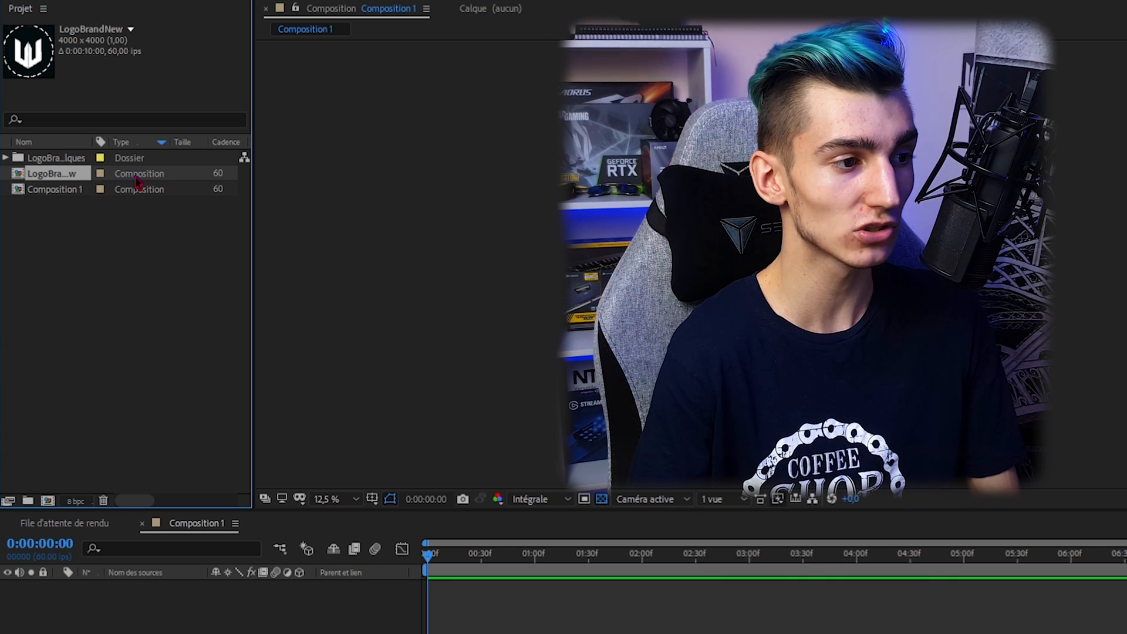
{"action": "double_click", "coordinate": [135, 176]}
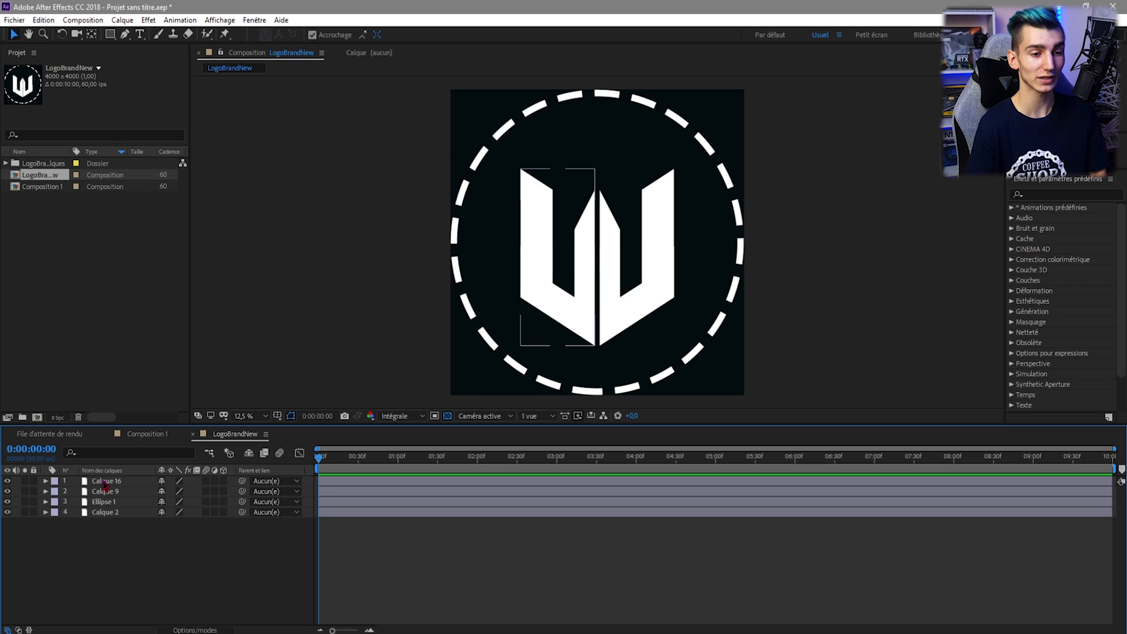
Step: Rename the four logo layers, from first to last, as Gauche, Droit, Rond and Fond
{"action": "left_click", "coordinate": [103, 483]}
{"action": "type", "text": "Gauche"}
{"action": "left_click", "coordinate": [126, 492]}
{"action": "type", "text": "Droit"}
{"action": "right_click", "coordinate": [97, 503]}
{"action": "type", "text": "Rond"}
{"action": "left_click", "coordinate": [118, 512]}
{"action": "type", "text": "Fond"}
{"action": "left_click", "coordinate": [193, 527]}
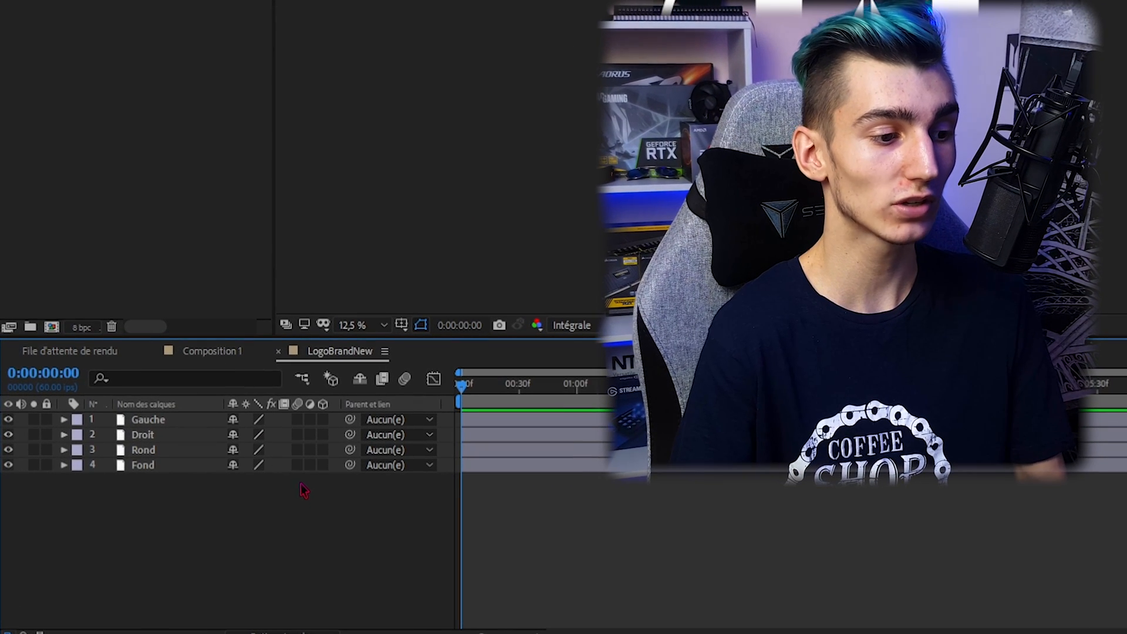
Step: Enable motion blur on the Gauche, Droit and Rond layers
{"action": "left_click", "coordinate": [166, 421]}
{"action": "left_click", "coordinate": [160, 450]}
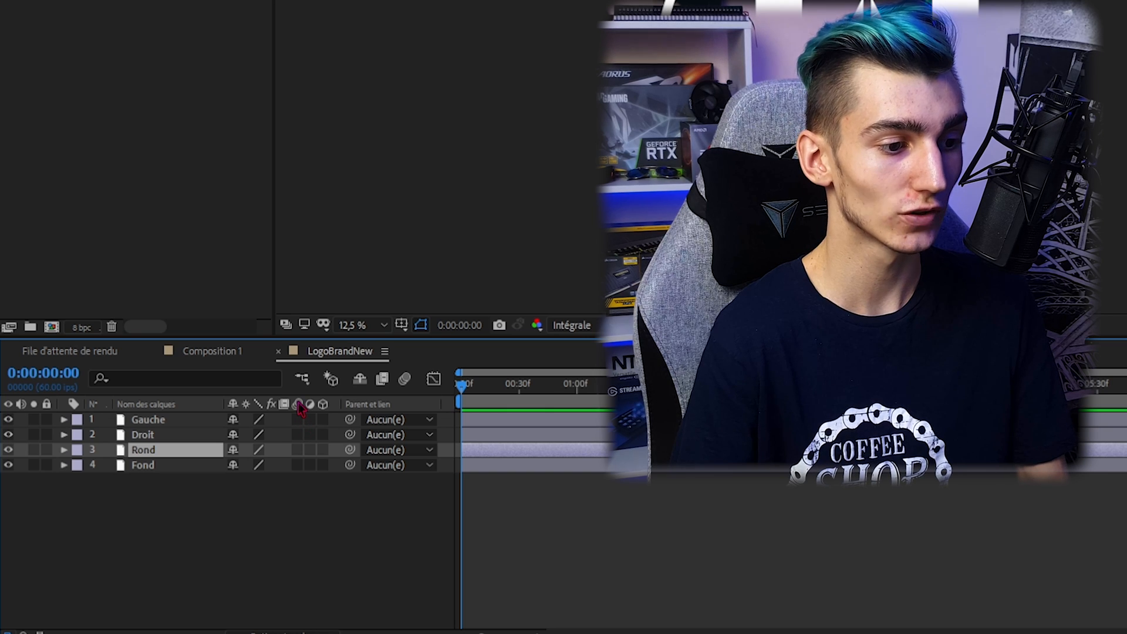
{"action": "left_click_drag", "start_coordinate": [297, 419], "coordinate": [297, 452]}
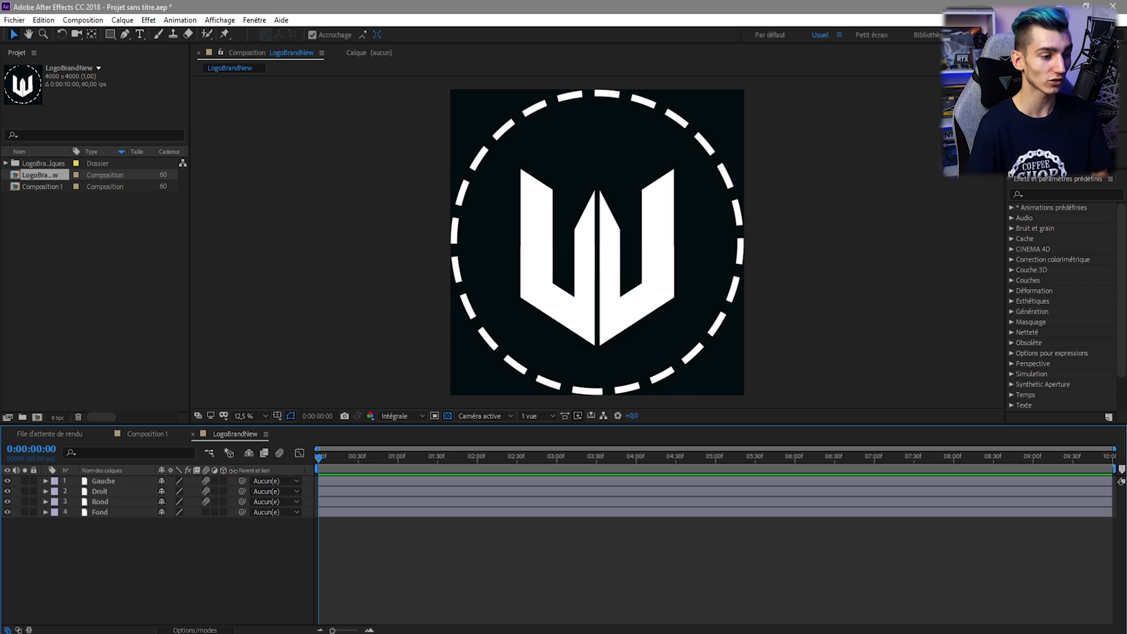
Step: Try making Gauche a 3D layer and look at its X and Y rotation properties, then undo the change
{"action": "left_click", "coordinate": [224, 482]}
{"action": "left_click", "coordinate": [45, 481]}
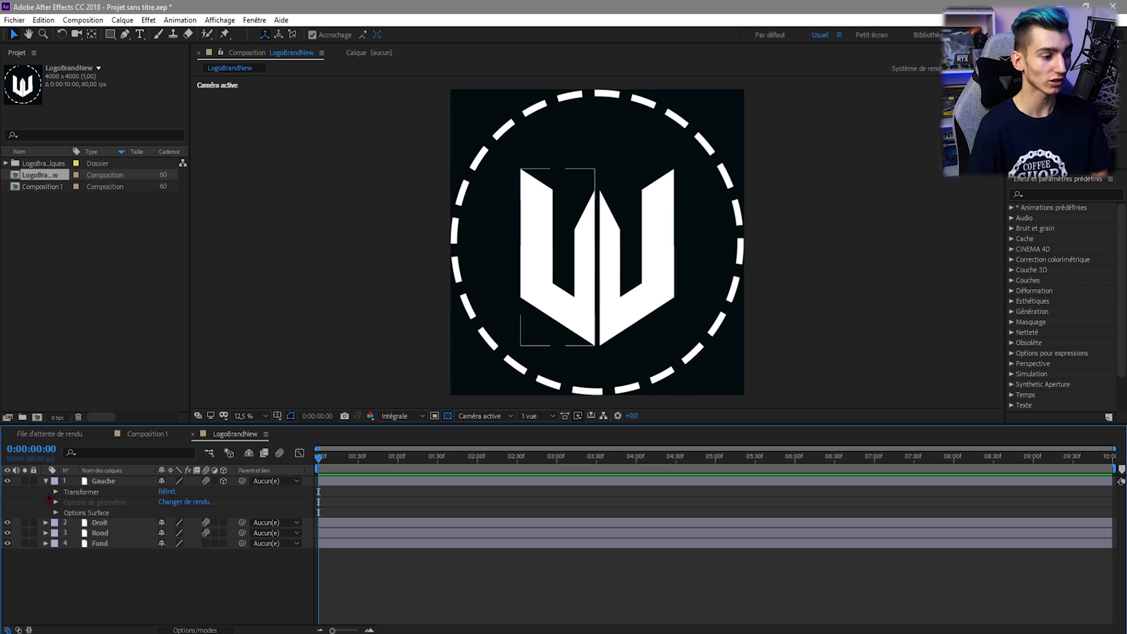
{"action": "left_click", "coordinate": [56, 493]}
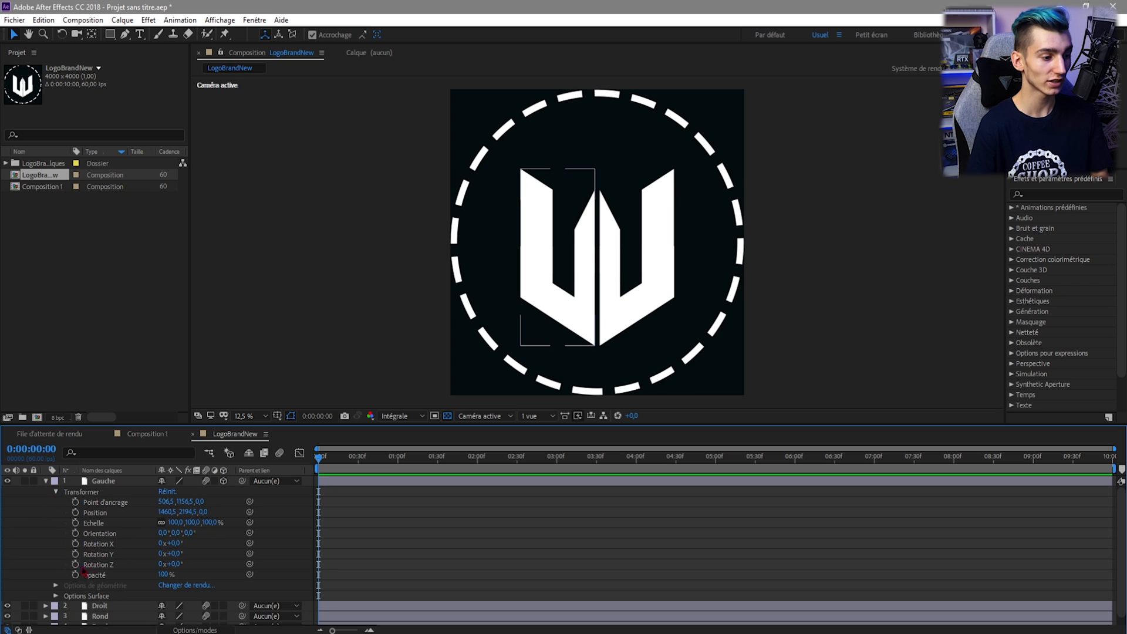
{"action": "left_click", "coordinate": [107, 545]}
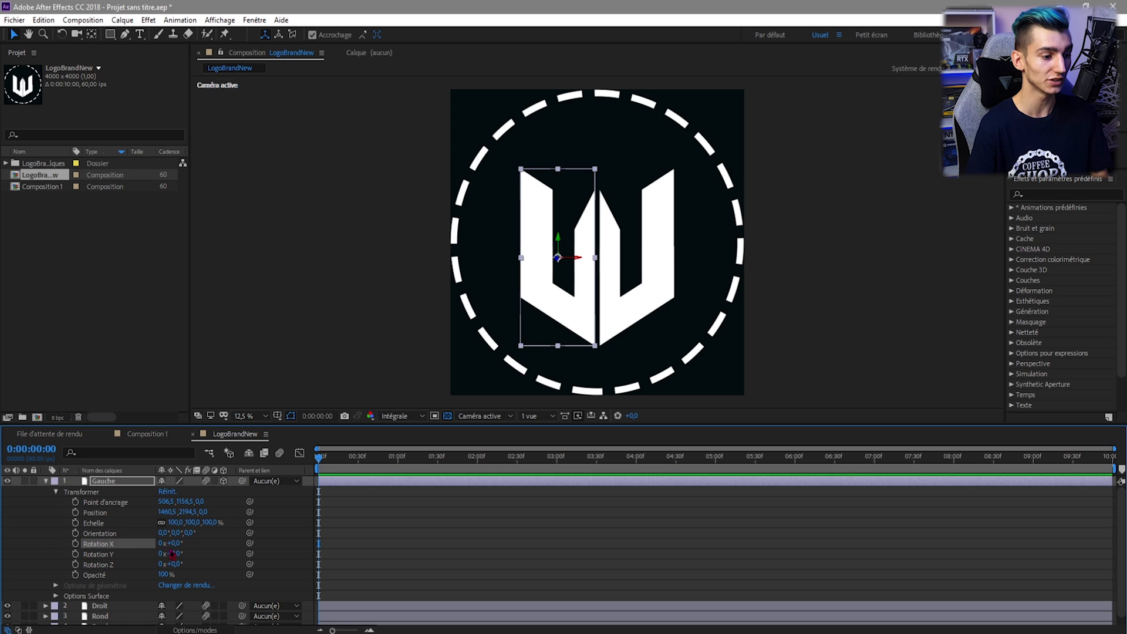
{"action": "left_click", "coordinate": [113, 555]}
{"action": "key", "text": "ctrl+z"}
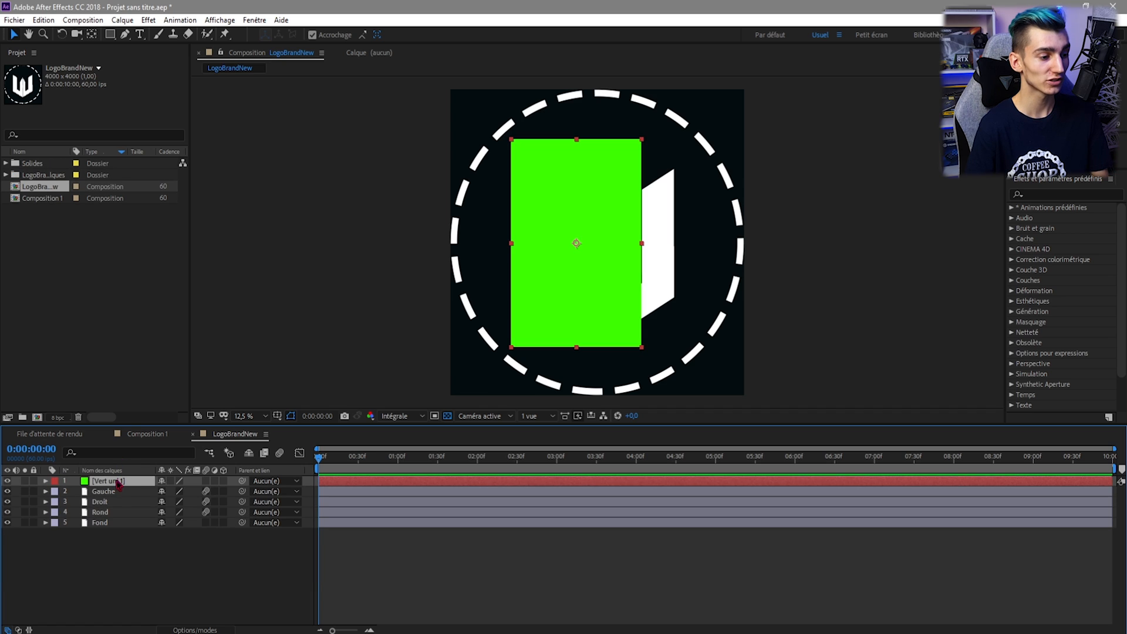
Step: Place the green solid below the Gauche layer and move the logo's left half slightly upward over the solid
{"action": "left_click_drag", "start_coordinate": [118, 483], "coordinate": [121, 498]}
{"action": "left_click", "coordinate": [833, 295]}
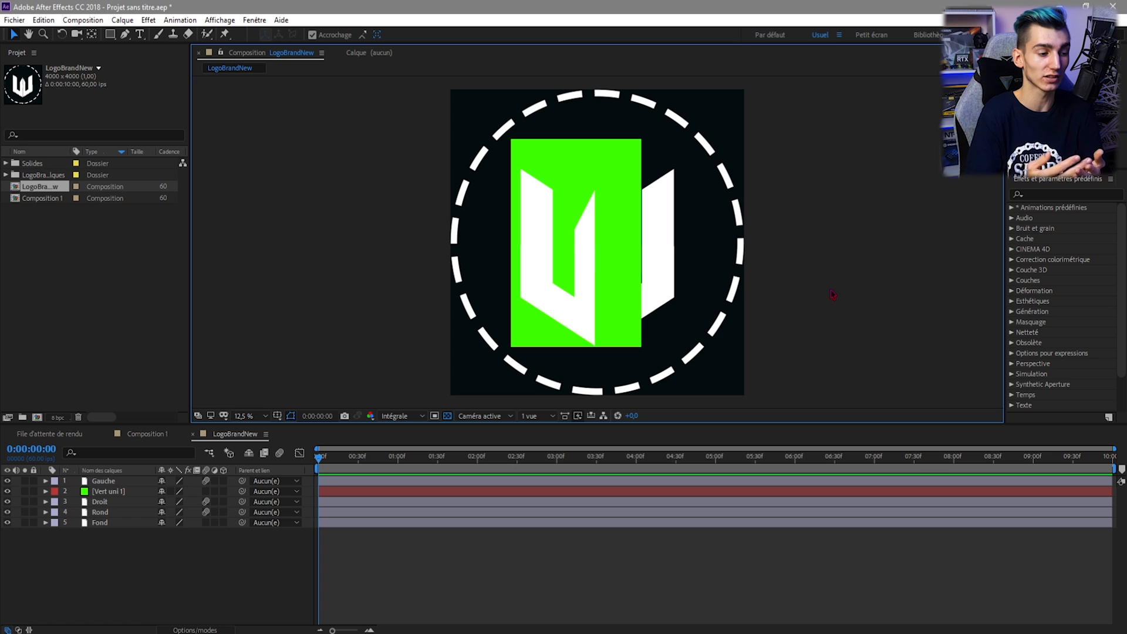
{"action": "left_click", "coordinate": [100, 482]}
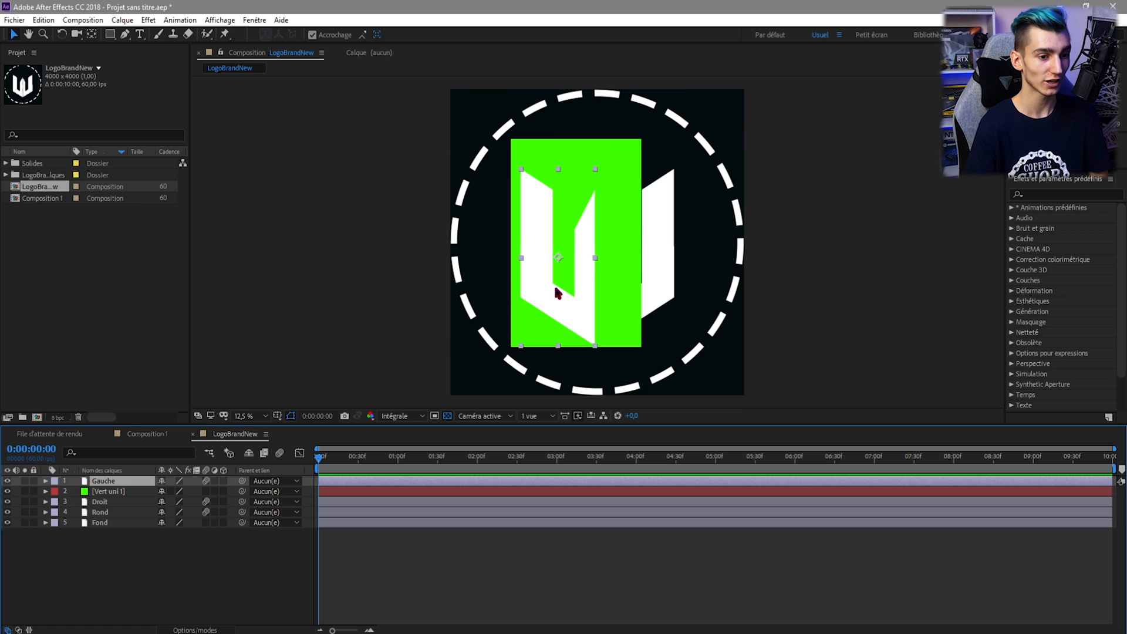
{"action": "mouse_move", "coordinate": [565, 292]}
{"action": "left_mouse_down"}
{"action": "mouse_move", "coordinate": [566, 141]}
{"action": "mouse_move", "coordinate": [576, 317]}
{"action": "mouse_move", "coordinate": [575, 288]}
{"action": "left_mouse_up"}
{"action": "left_click", "coordinate": [851, 296]}
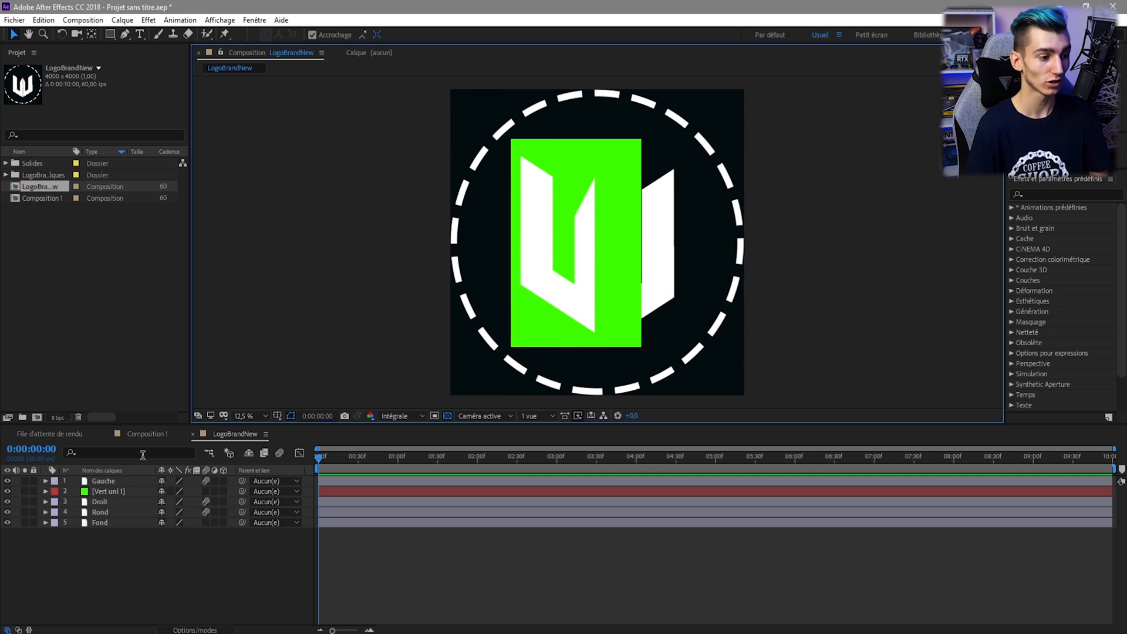
Step: Copy the green solid and paste the duplicate above the Gauche layer, so that Gauche sits between both solids
{"action": "left_click", "coordinate": [120, 493]}
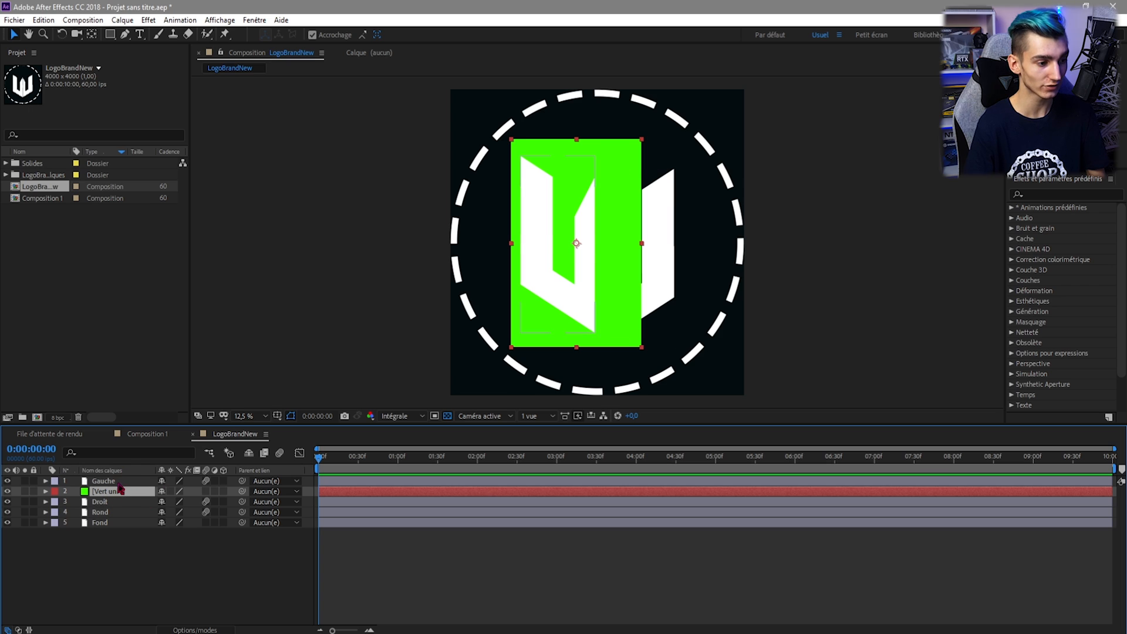
{"action": "left_click", "coordinate": [118, 484]}
{"action": "key", "text": "ctrl+v"}
{"action": "left_click", "coordinate": [118, 490]}
{"action": "left_click", "coordinate": [112, 482]}
{"action": "left_click", "coordinate": [111, 492]}
{"action": "left_click", "coordinate": [109, 501]}
{"action": "left_click", "coordinate": [108, 491]}
{"action": "left_click", "coordinate": [108, 482]}
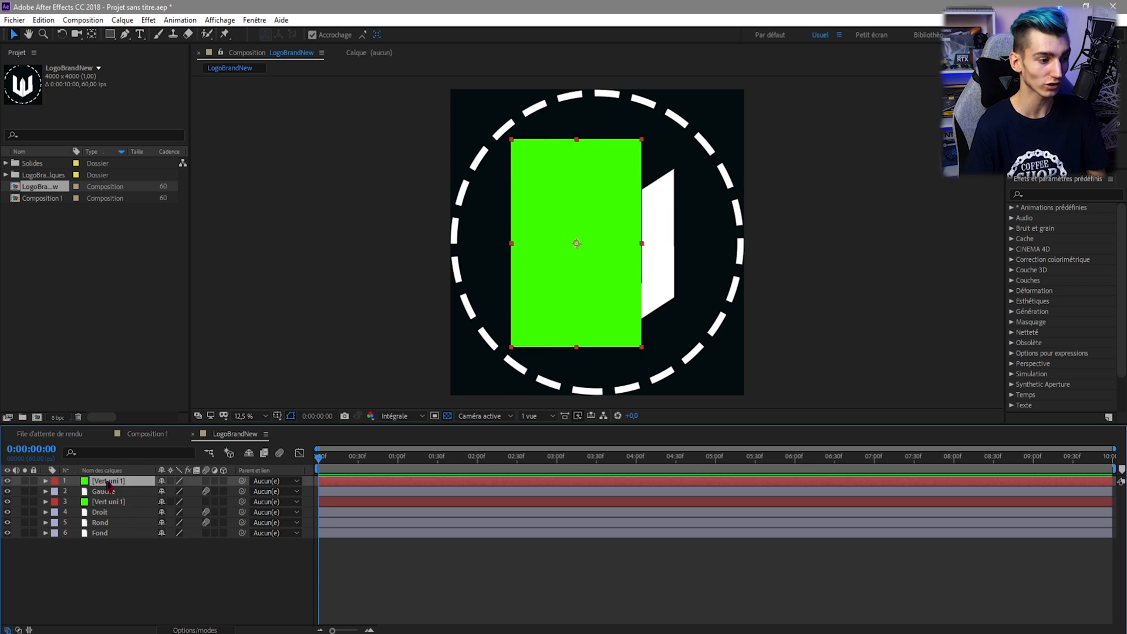
{"action": "left_click", "coordinate": [107, 492]}
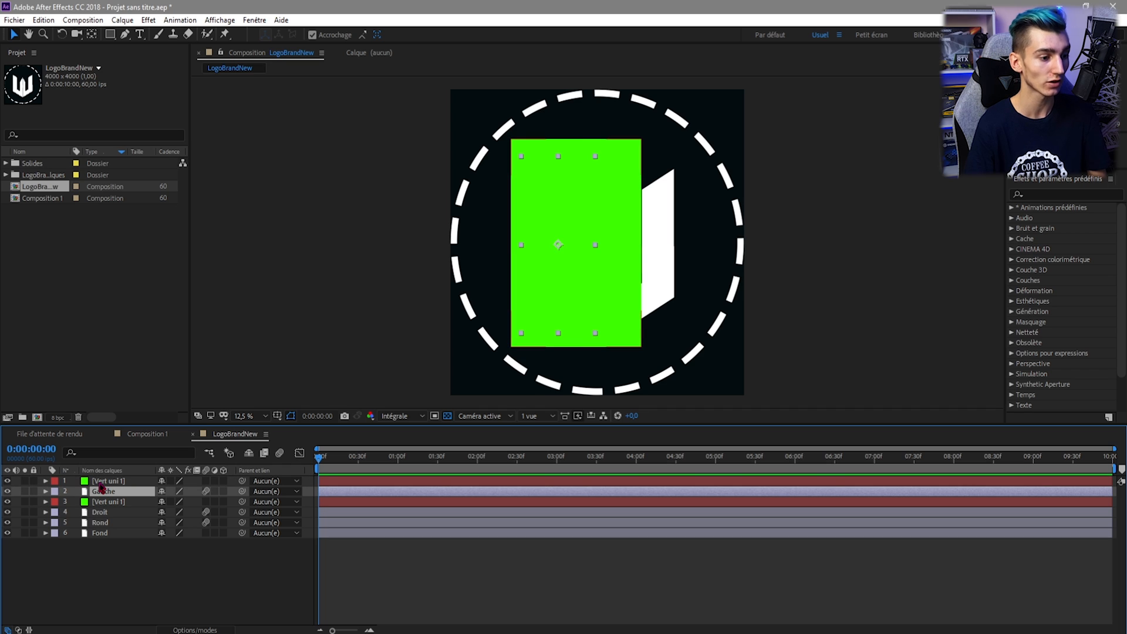
Step: Set Gauche's track matte to Alpha [Vert uni 1] and move the logo's left half to test the matte
{"action": "left_click", "coordinate": [126, 568]}
{"action": "key", "text": "F4"}
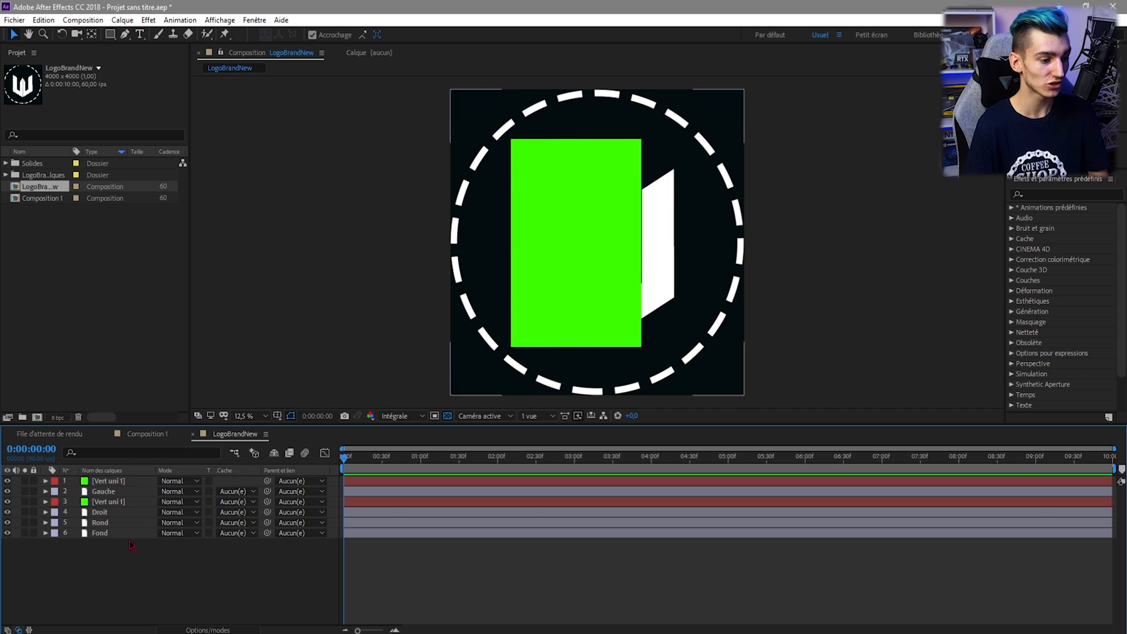
{"action": "left_click", "coordinate": [127, 493]}
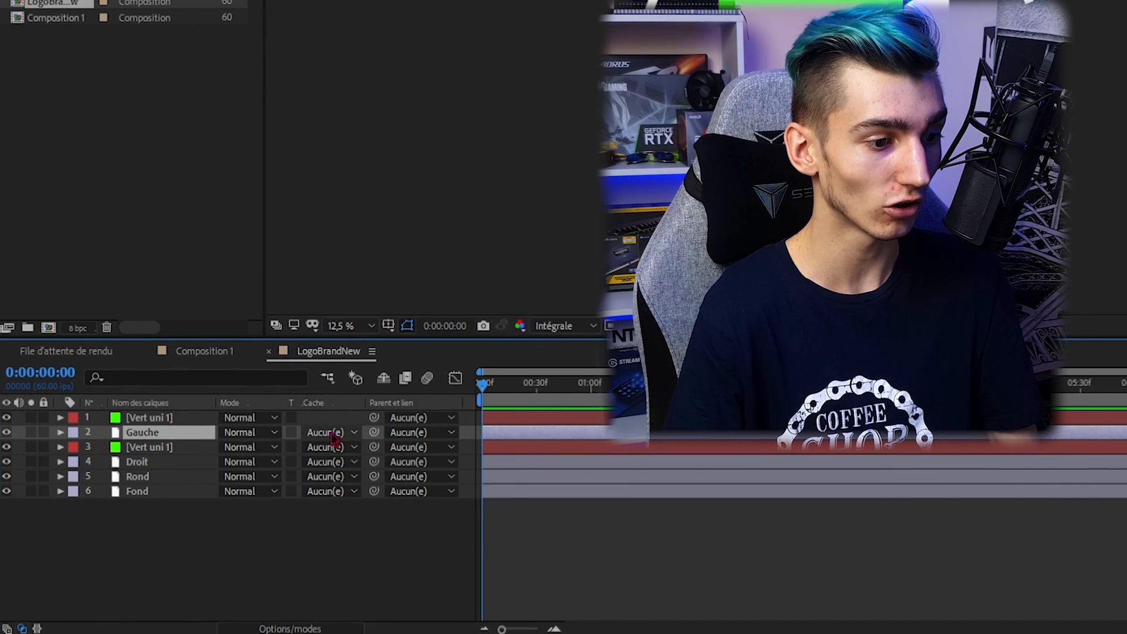
{"action": "left_click", "coordinate": [318, 442]}
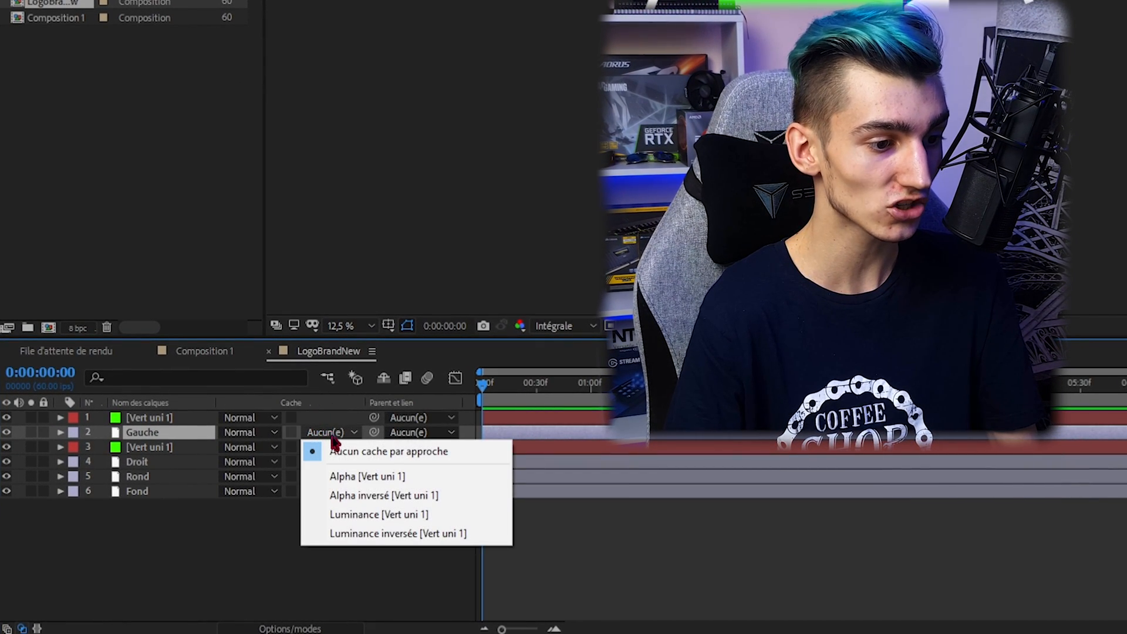
{"action": "left_click", "coordinate": [344, 475]}
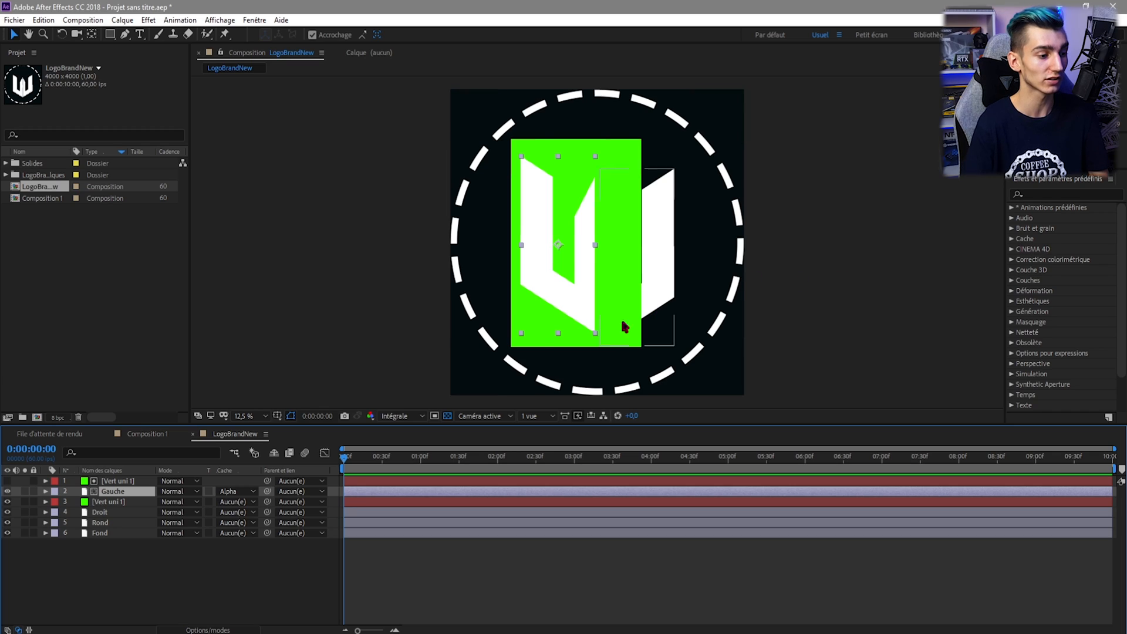
{"action": "left_click_drag", "start_coordinate": [559, 282], "coordinate": [569, 307]}
{"action": "left_click", "coordinate": [858, 265]}
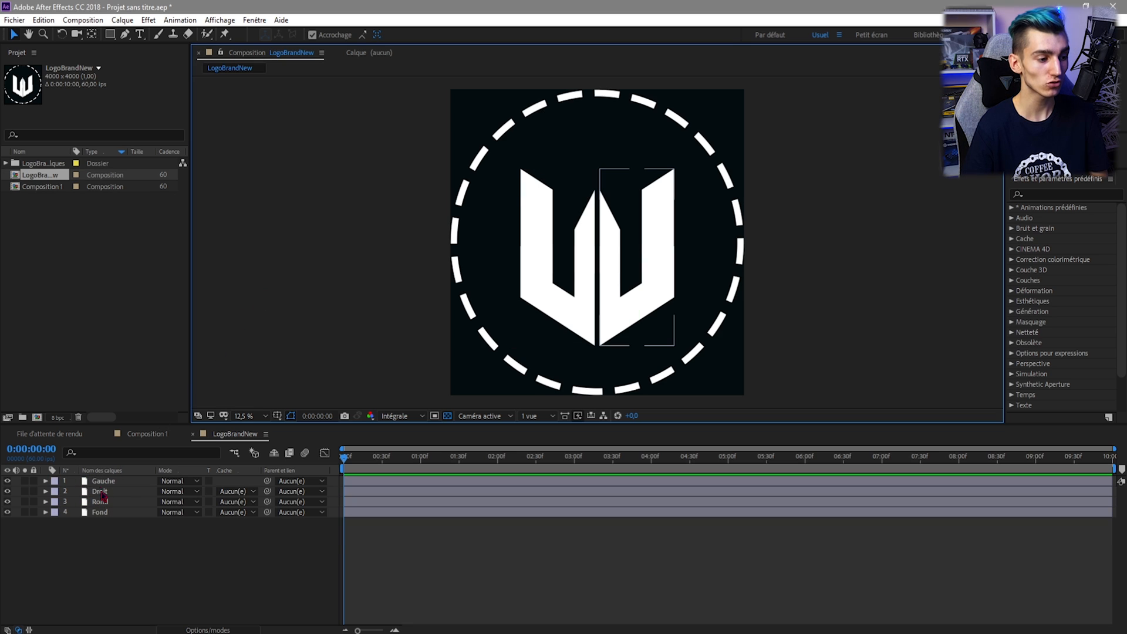
Step: Expand the Transform properties of the Gauche and Droit layers
{"action": "left_click", "coordinate": [103, 481]}
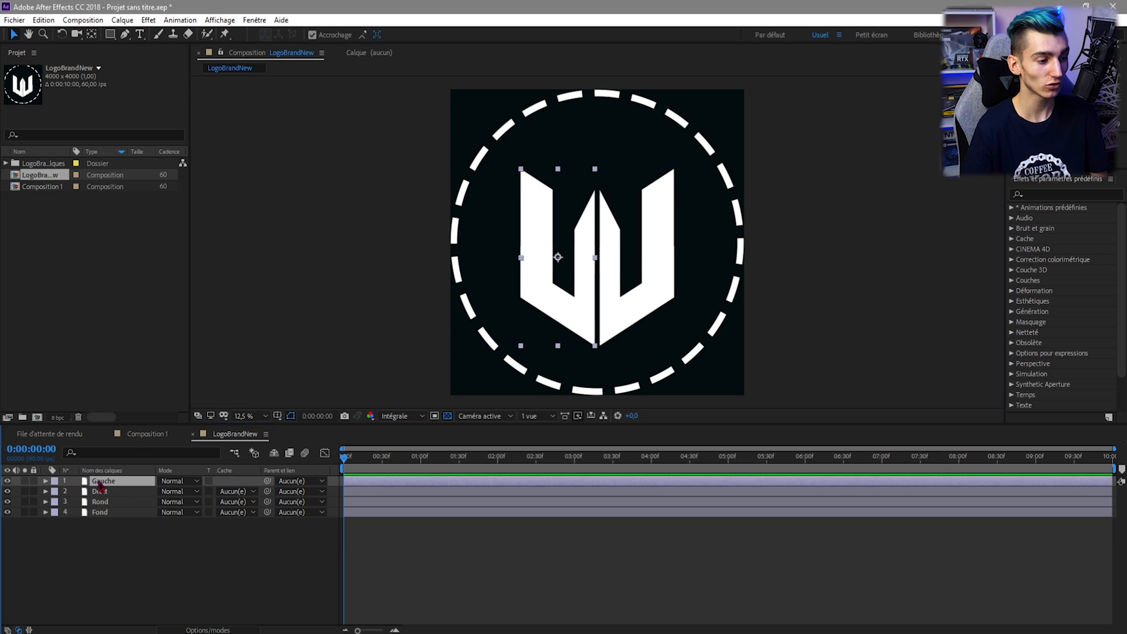
{"action": "left_click", "coordinate": [46, 481]}
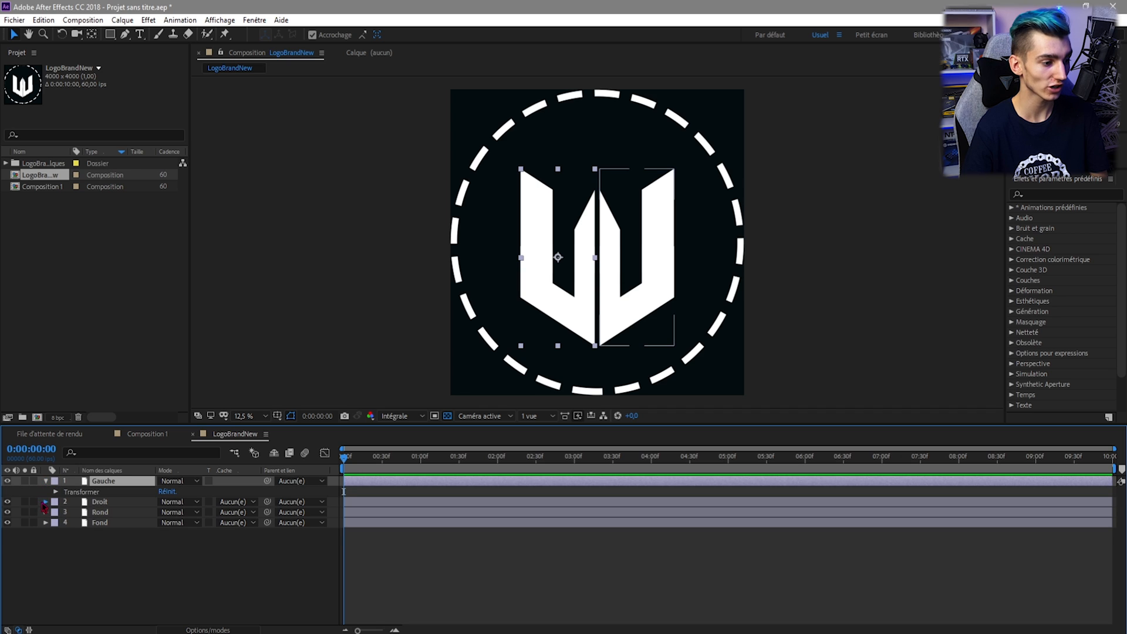
{"action": "left_click", "coordinate": [46, 503]}
{"action": "left_click", "coordinate": [56, 492]}
{"action": "left_click", "coordinate": [56, 565]}
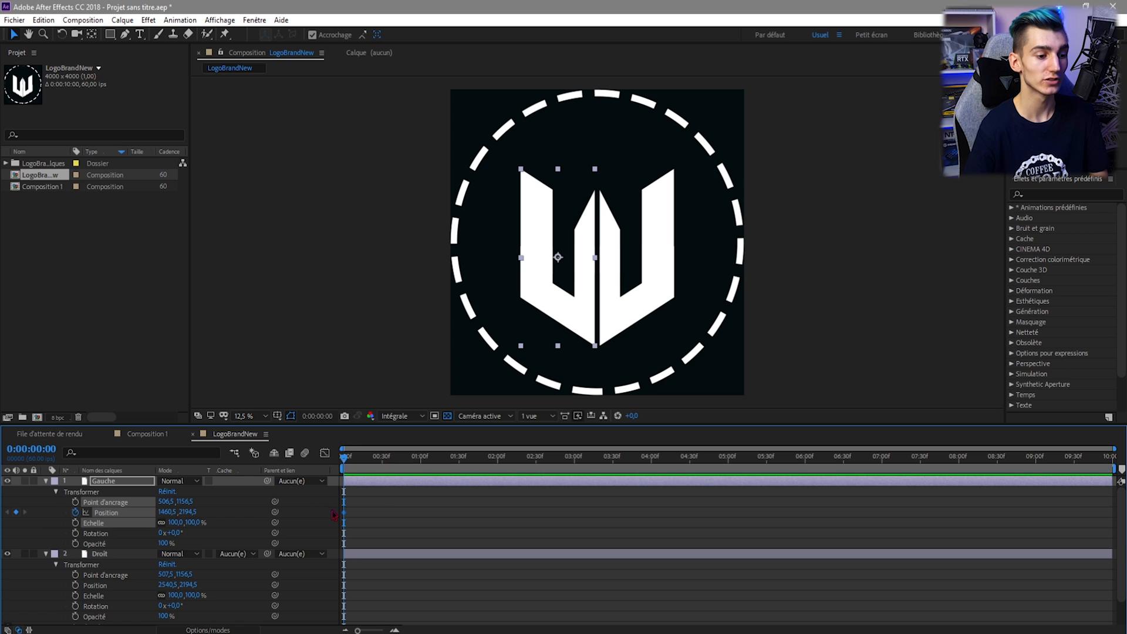
Step: Move Gauche's Position keyframe to 1 second and, at time 0, place the left half below the composition at 1460.5, 5178.5
{"action": "left_click_drag", "start_coordinate": [345, 513], "coordinate": [421, 513]}
{"action": "left_click", "coordinate": [421, 460]}
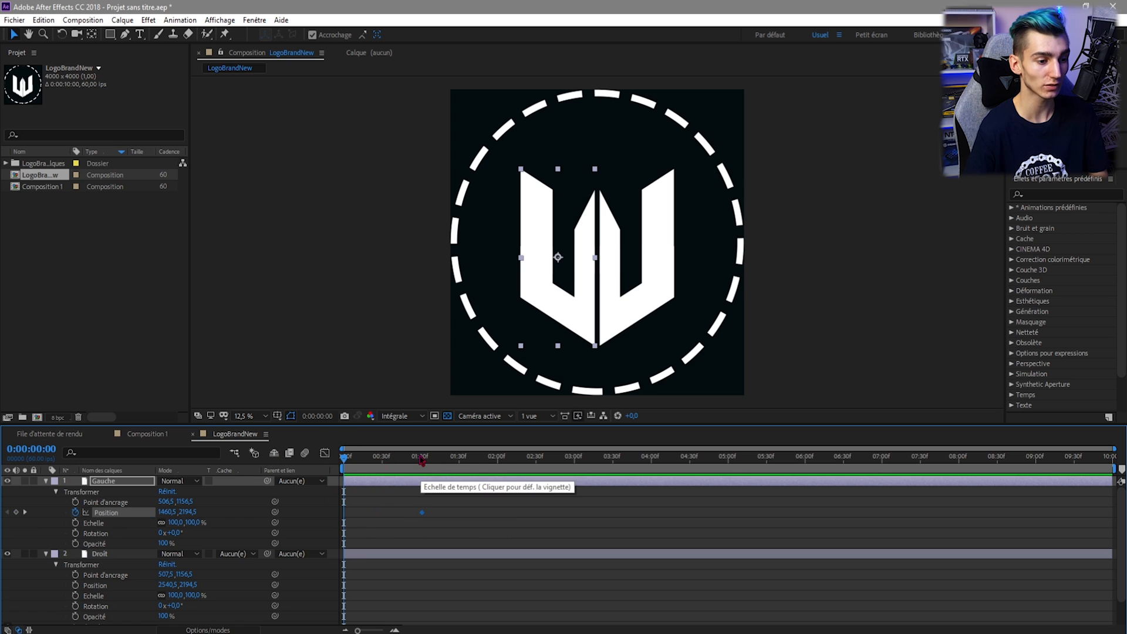
{"action": "left_click", "coordinate": [356, 505]}
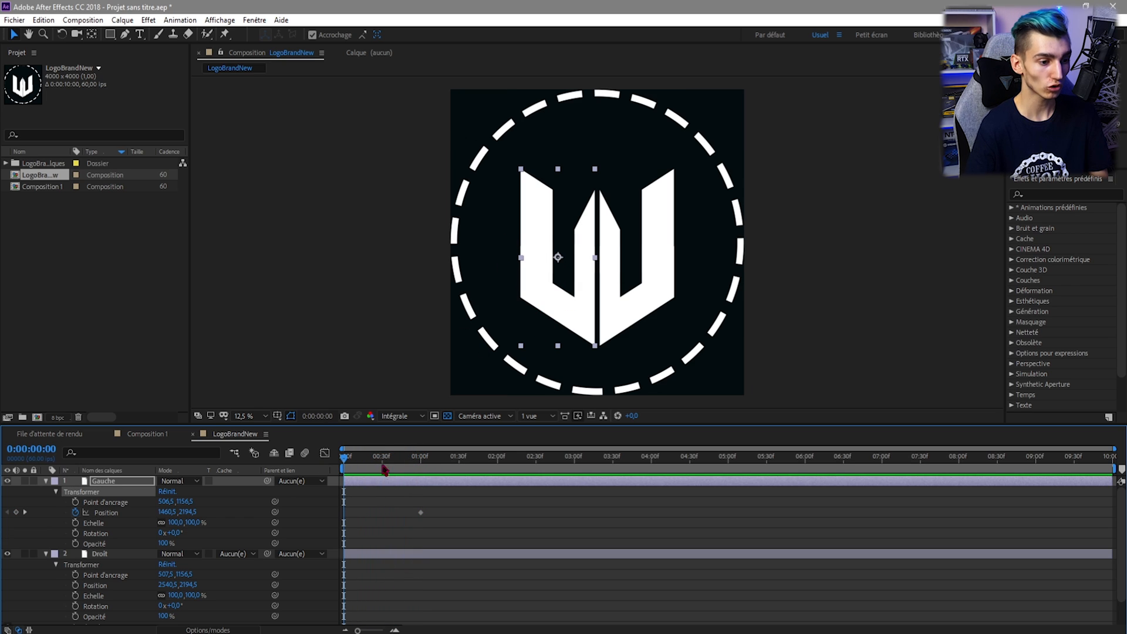
{"action": "left_click", "coordinate": [568, 289]}
{"action": "left_click_drag", "start_coordinate": [568, 289], "coordinate": [561, 514]}
Step: Scrub and play the first second to check Gauche's rise into place, and return to time 0
{"action": "left_click_drag", "start_coordinate": [421, 463], "coordinate": [333, 467]}
{"action": "left_click_drag", "start_coordinate": [410, 462], "coordinate": [329, 460]}
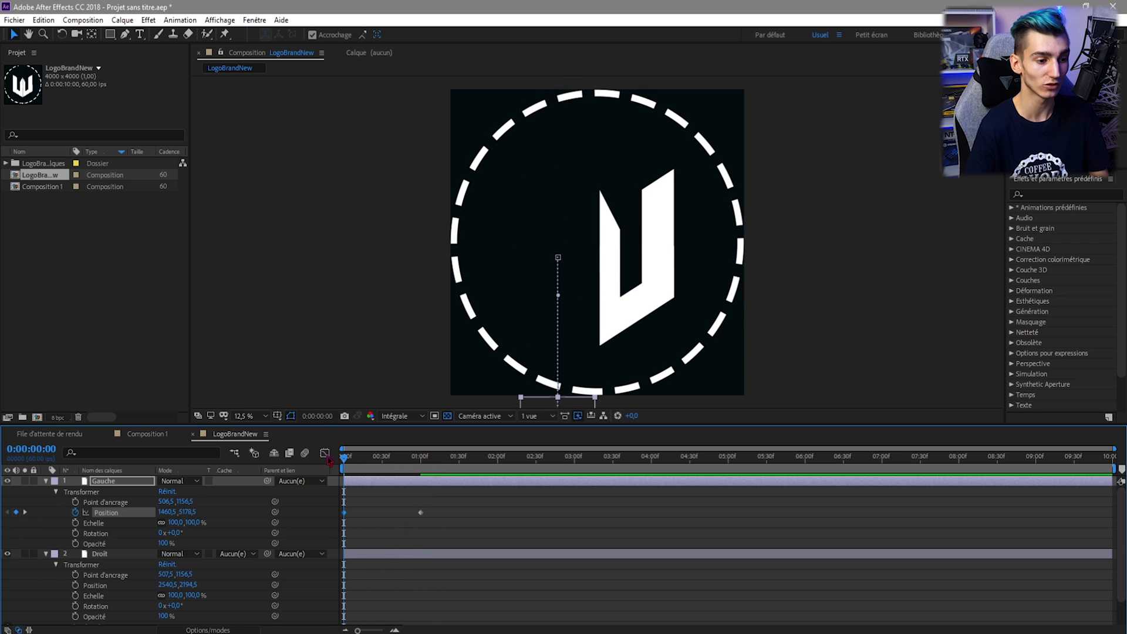
{"action": "key", "text": "space"}
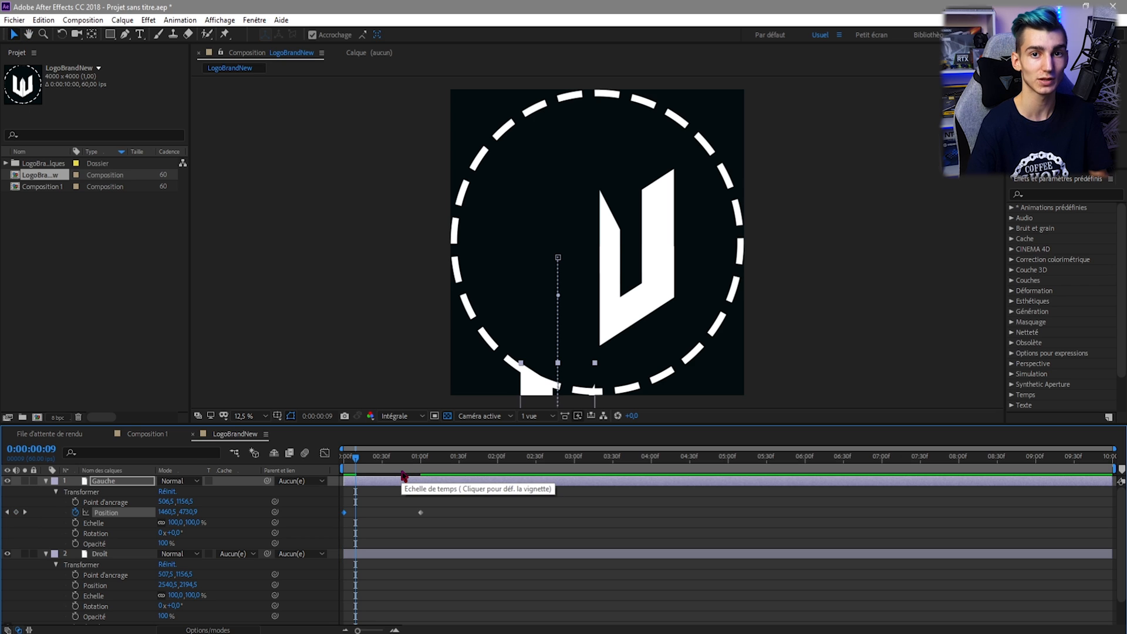
{"action": "left_click_drag", "start_coordinate": [352, 459], "coordinate": [416, 460]}
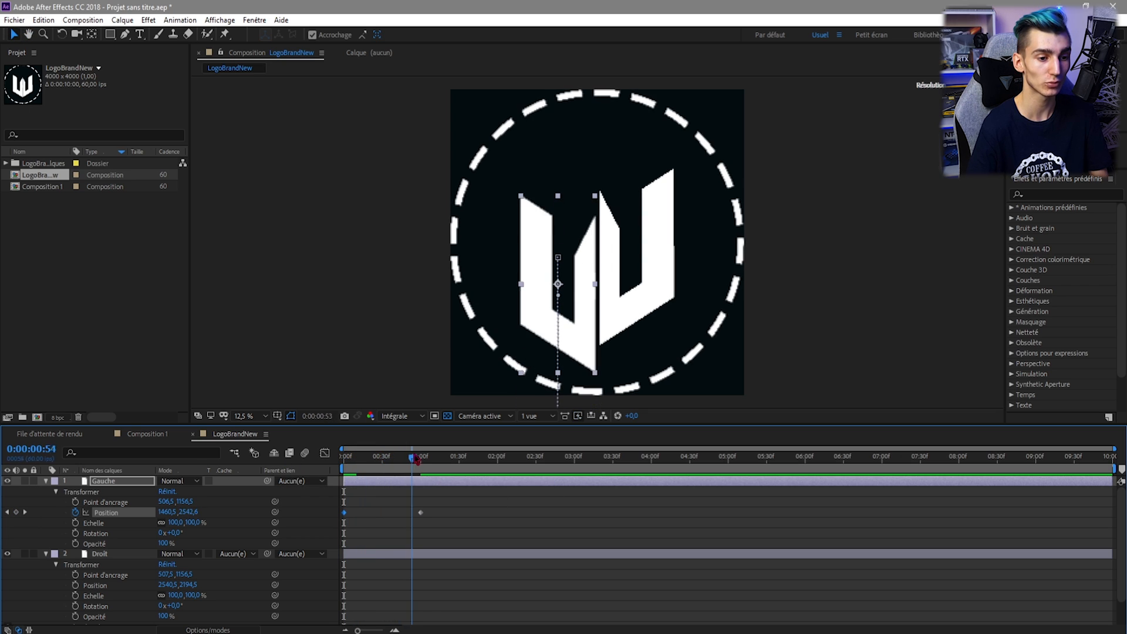
{"action": "left_click", "coordinate": [416, 526]}
{"action": "key", "text": "Home"}
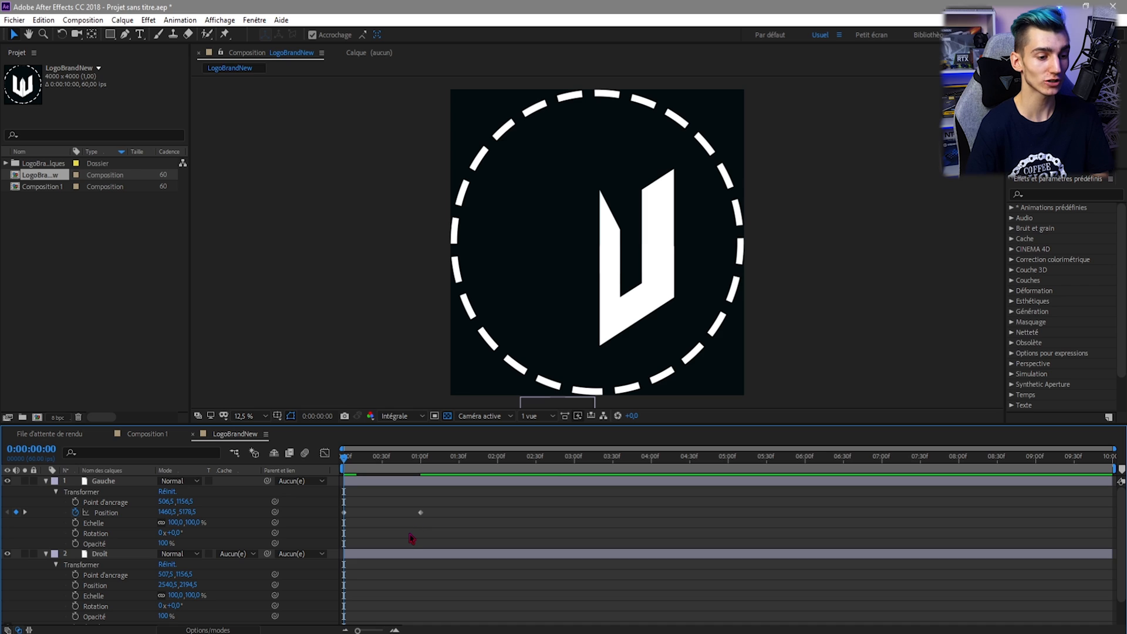
Step: Keyframe Droit's current Position at 1 second and, at time 0, place the right half above the composition at 2540.5, -1165.5
{"action": "scroll", "coordinate": [410, 547], "scroll_direction": "down", "scroll_amount": 3}
{"action": "left_click", "coordinate": [344, 557]}
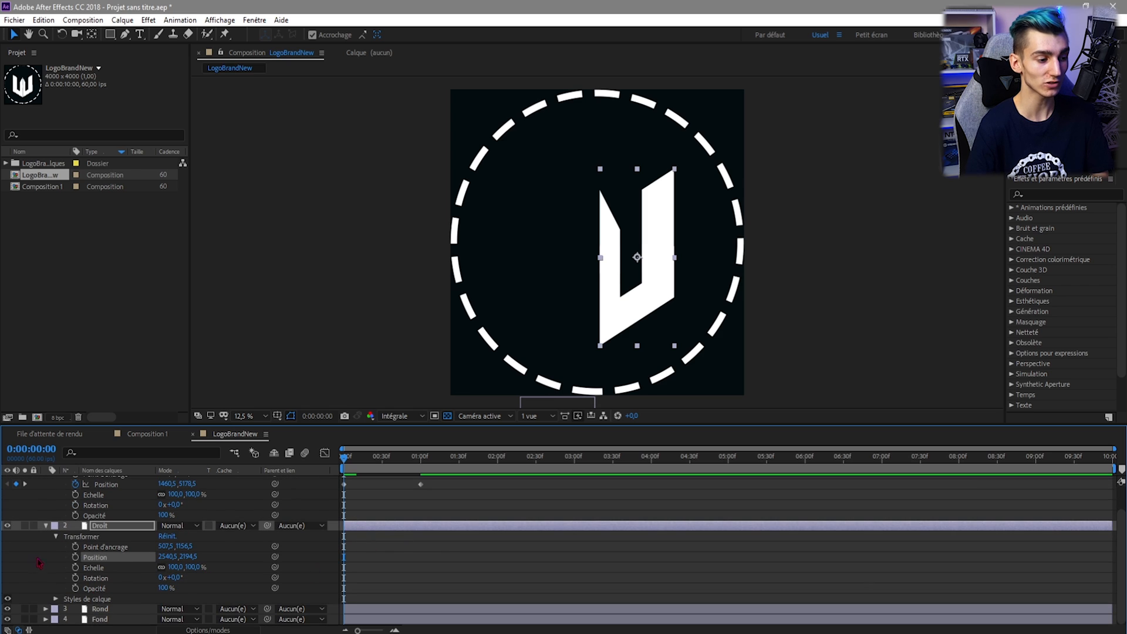
{"action": "left_click_drag", "start_coordinate": [344, 558], "coordinate": [420, 556]}
{"action": "left_click", "coordinate": [420, 460]}
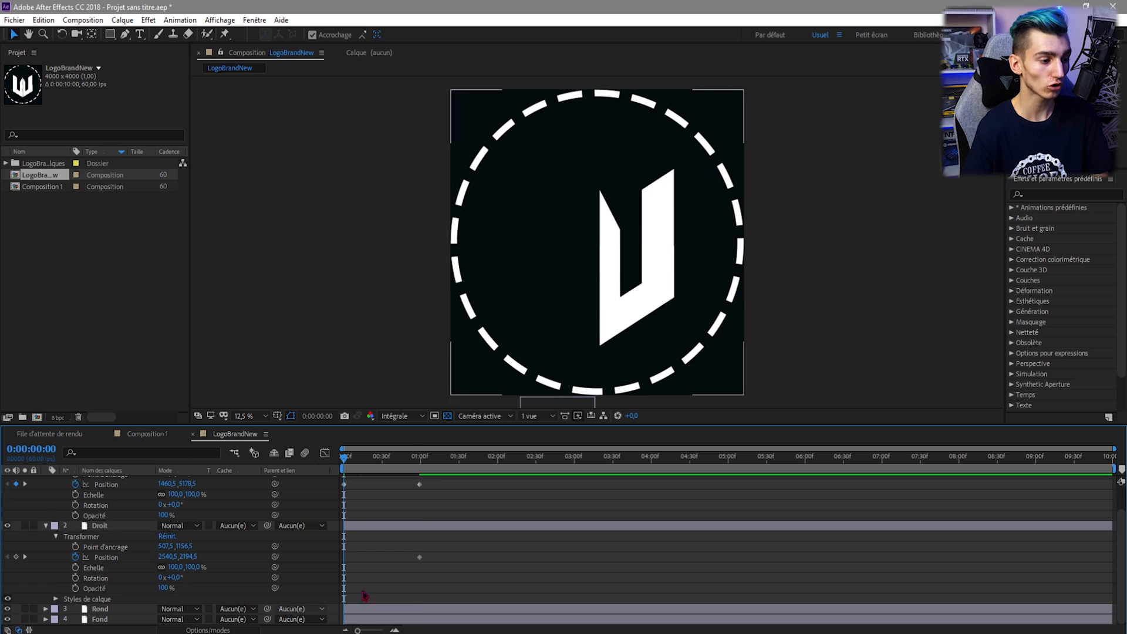
{"action": "left_click", "coordinate": [82, 537]}
{"action": "left_click_drag", "start_coordinate": [643, 303], "coordinate": [631, 41]}
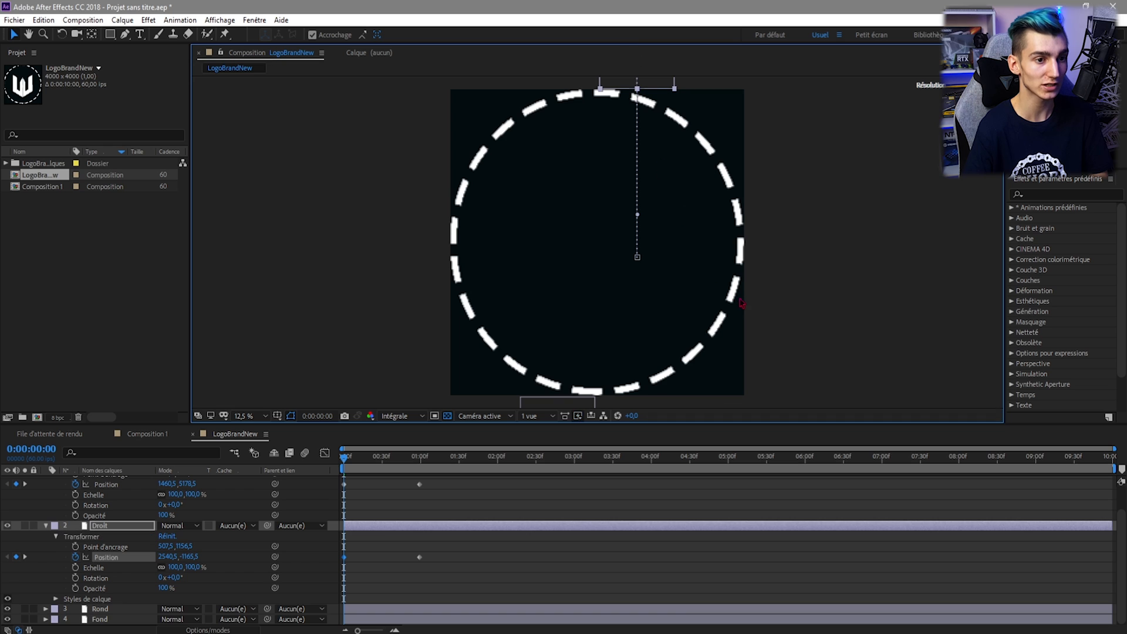
Step: Preview both logo halves sliding into place from above and below
{"action": "left_click", "coordinate": [579, 515]}
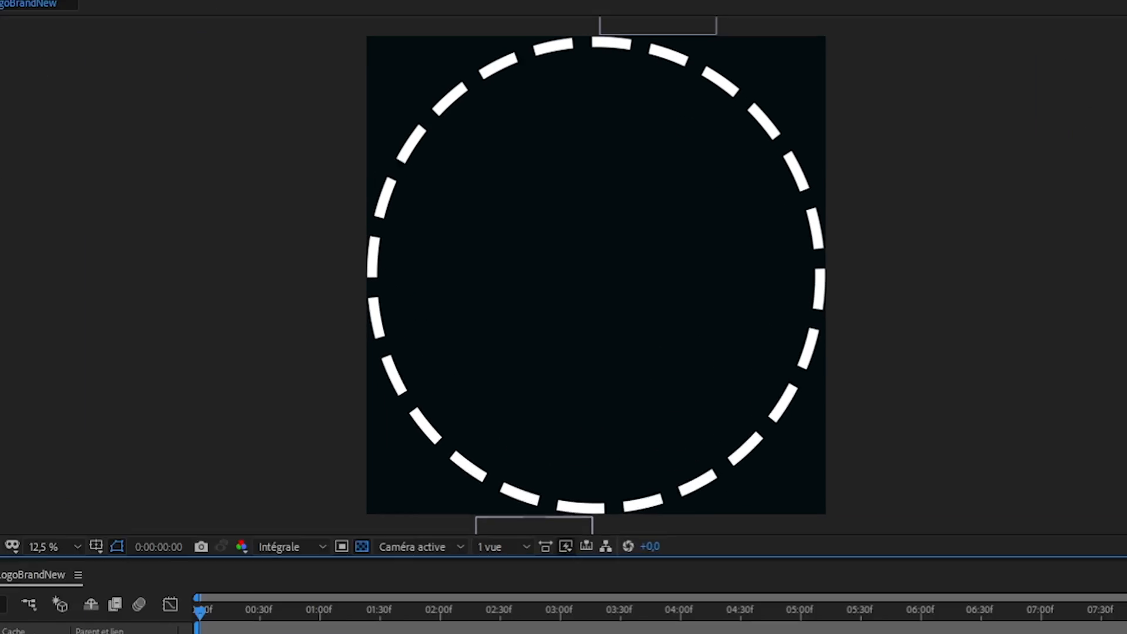
{"action": "key", "text": "space"}
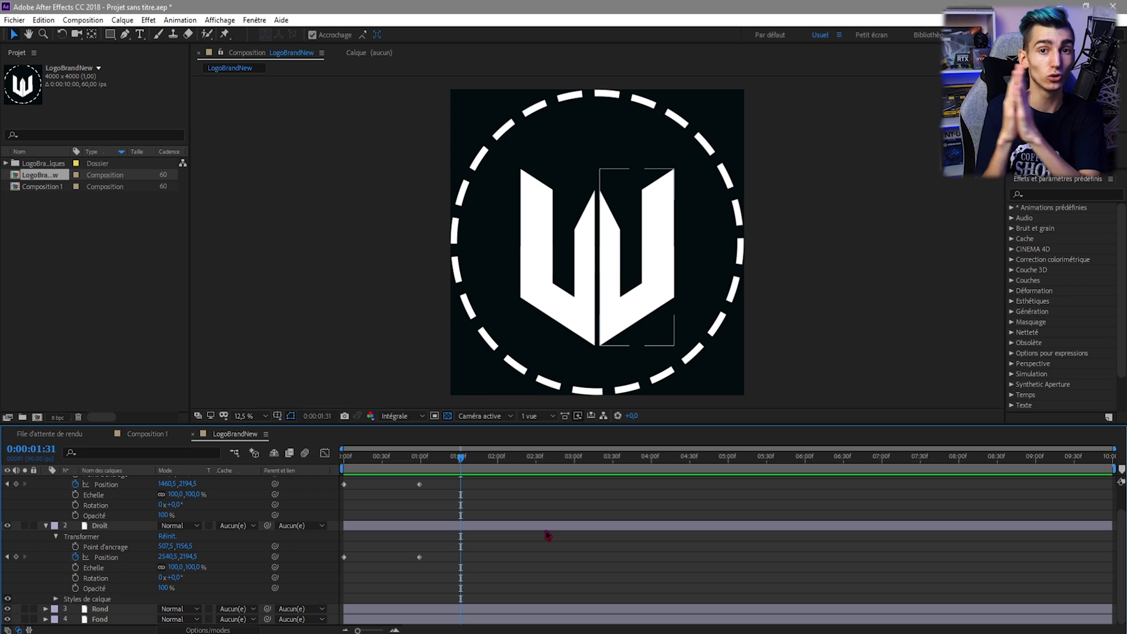
{"action": "left_click", "coordinate": [437, 499]}
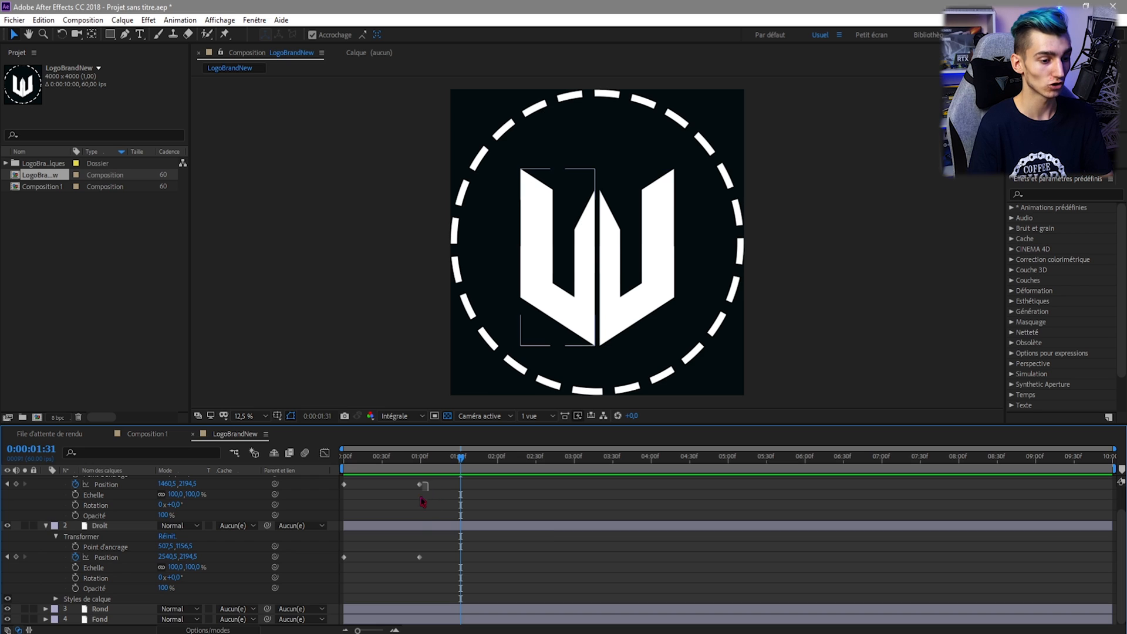
Step: Apply Easy Ease to all Position keyframes of Gauche and Droit and move their end keyframes to frame 30
{"action": "left_click_drag", "start_coordinate": [455, 479], "coordinate": [410, 583]}
{"action": "left_click_drag", "start_coordinate": [419, 488], "coordinate": [327, 596]}
{"action": "left_click", "coordinate": [382, 454]}
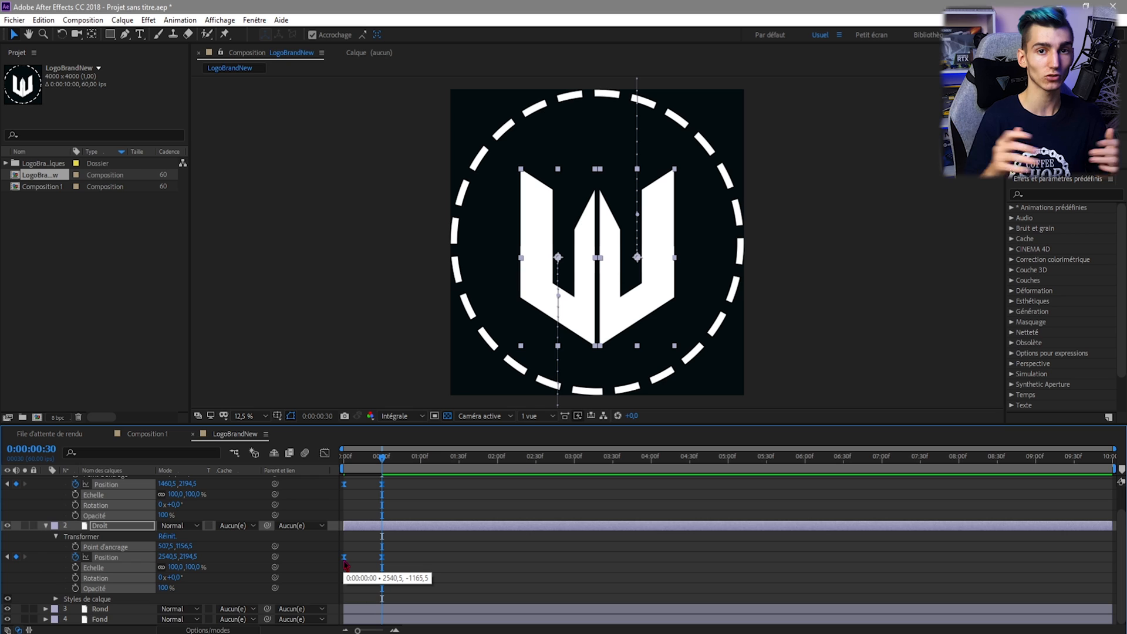
Step: Play the animation from the start to check the faster, eased motion of both halves
{"action": "key", "text": "Home"}
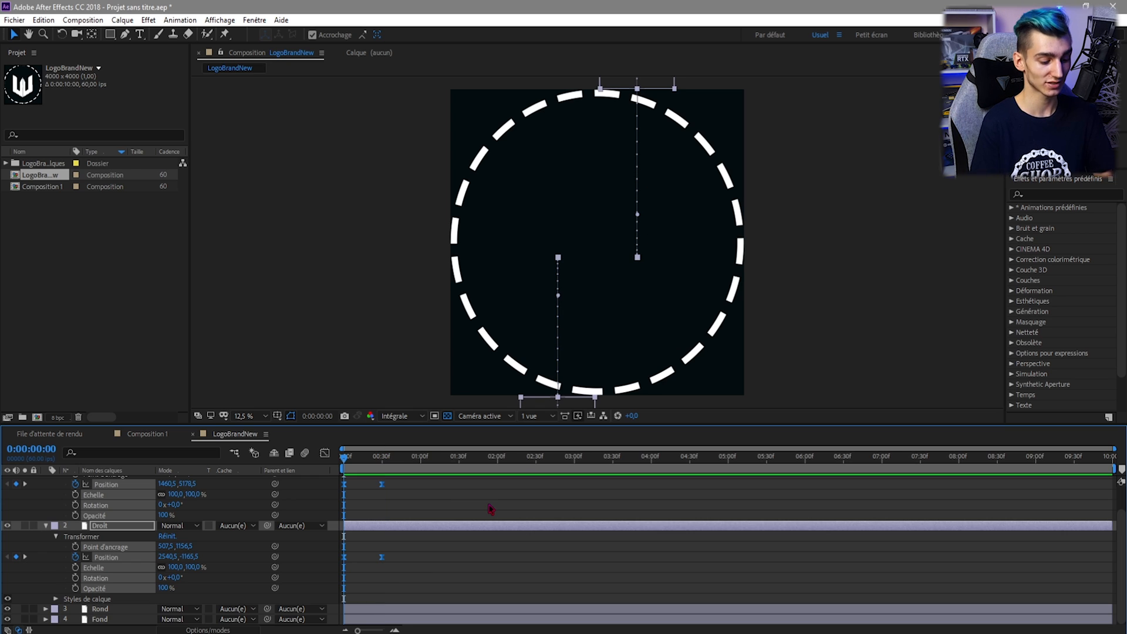
{"action": "key", "text": "space"}
{"action": "key", "text": "space"}
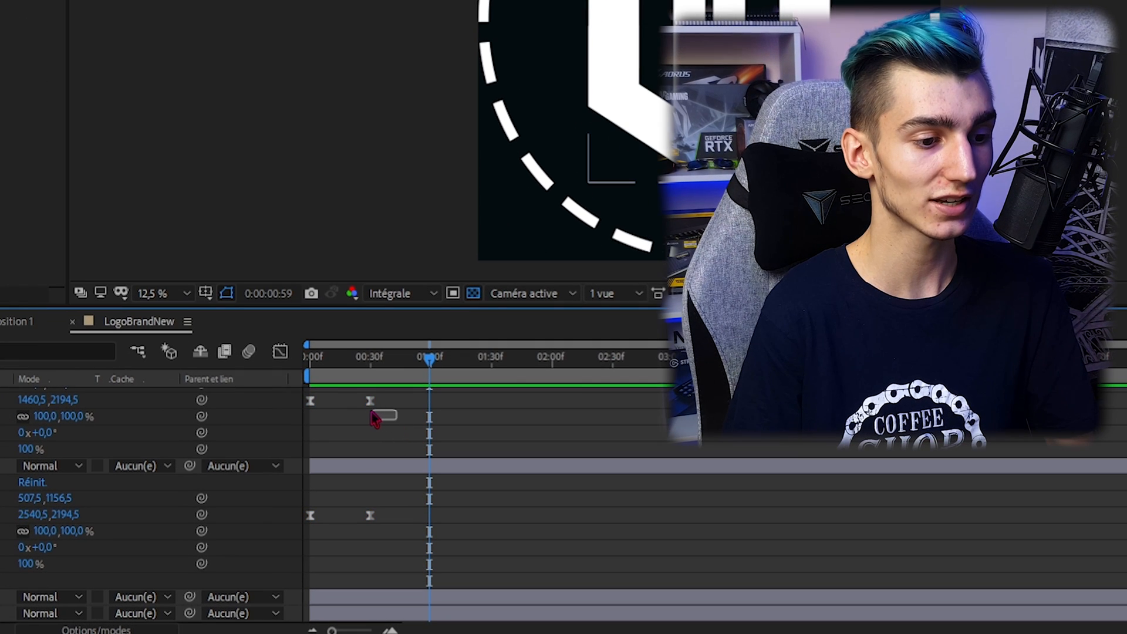
Step: Reshape Gauche's Position speed graph so the motion starts slowly and peaks sharply just before frame 30
{"action": "left_click_drag", "start_coordinate": [375, 418], "coordinate": [280, 420]}
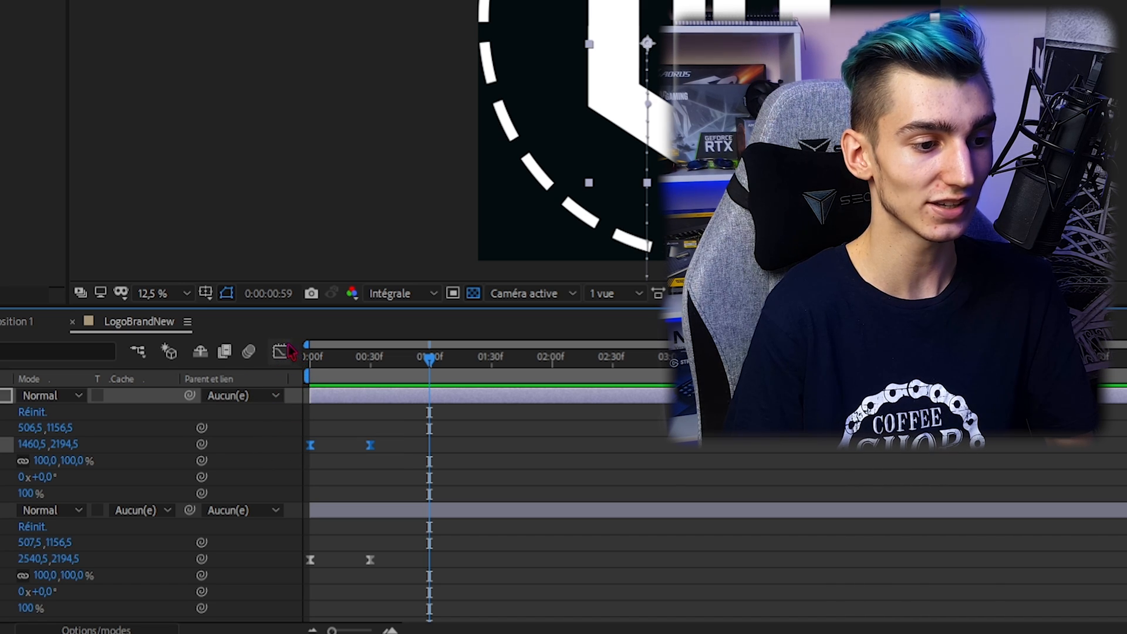
{"action": "left_click", "coordinate": [280, 352]}
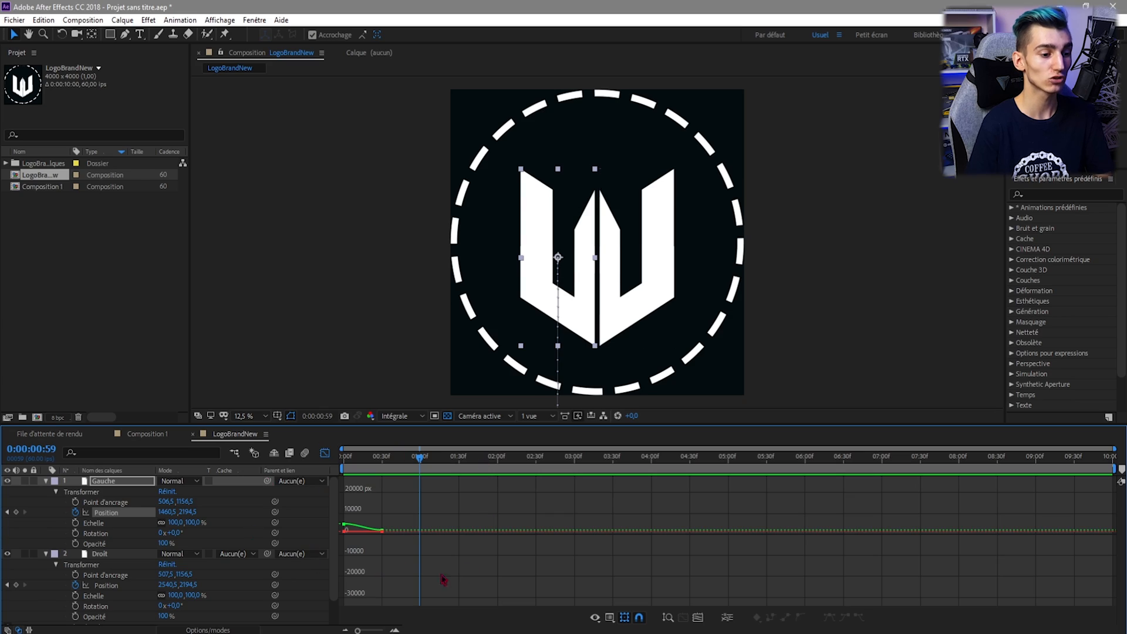
{"action": "right_click", "coordinate": [393, 499]}
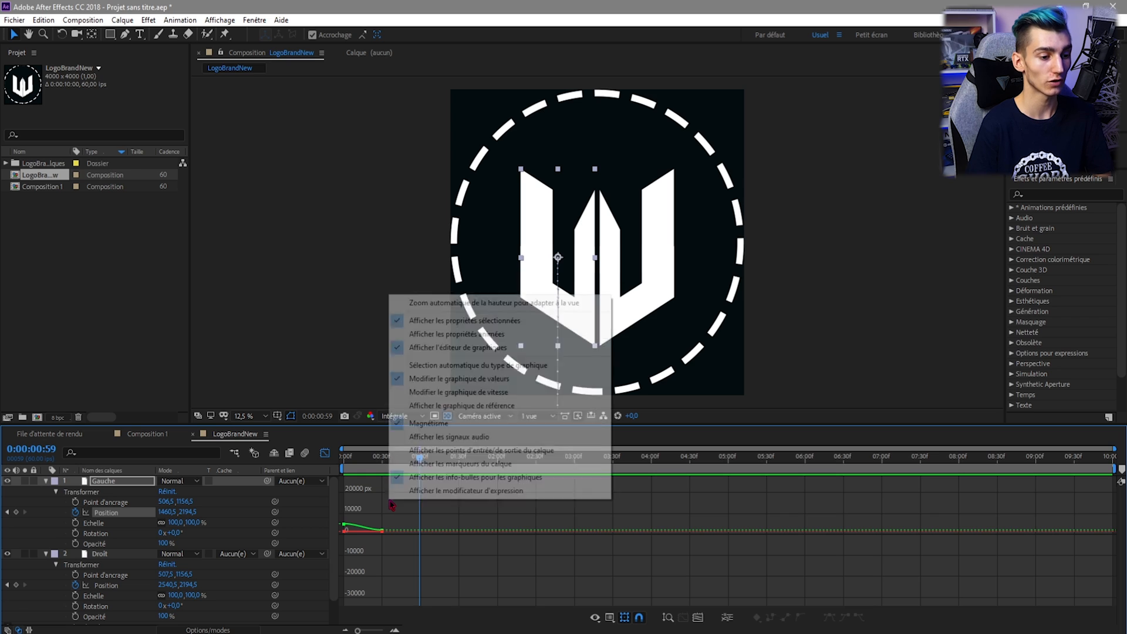
{"action": "left_click", "coordinate": [432, 392]}
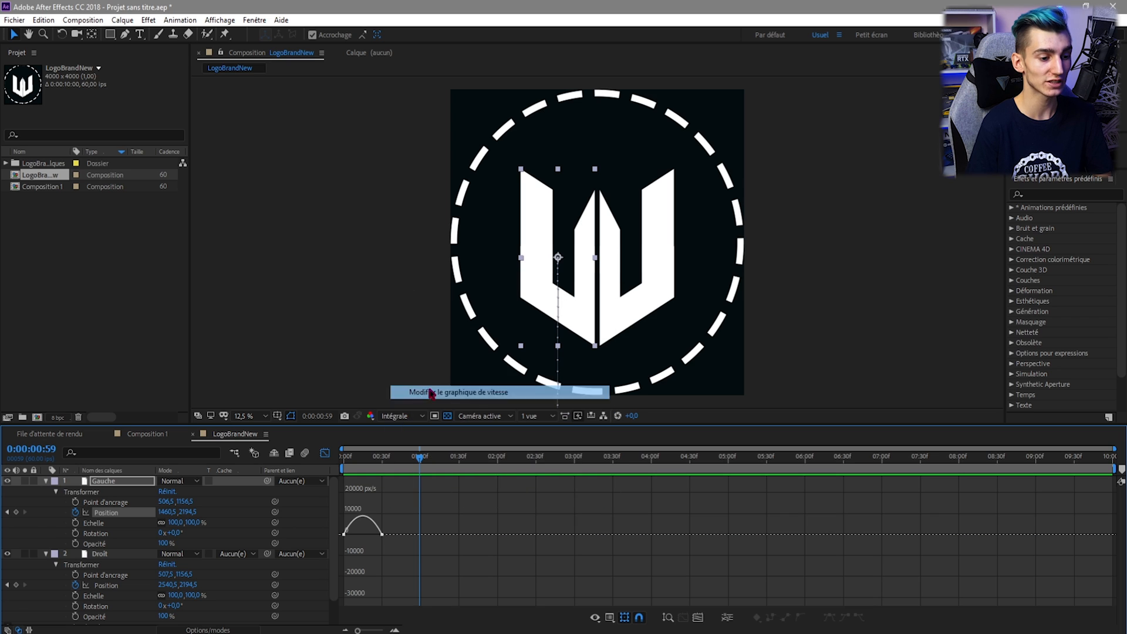
{"action": "left_click_drag", "start_coordinate": [396, 506], "coordinate": [363, 533]}
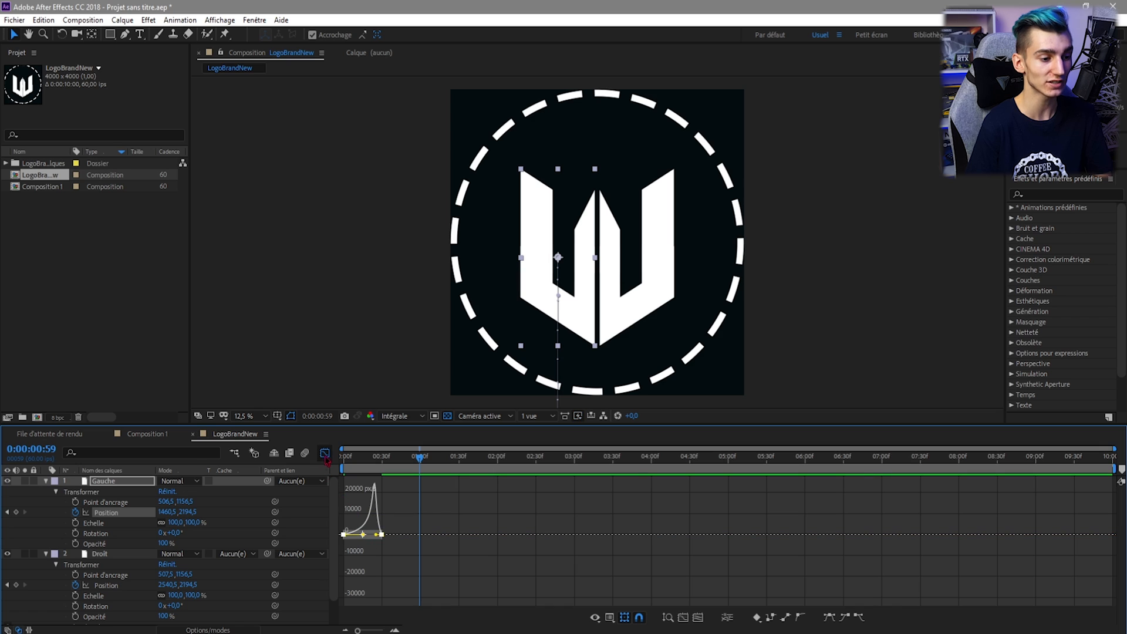
{"action": "left_click", "coordinate": [324, 453]}
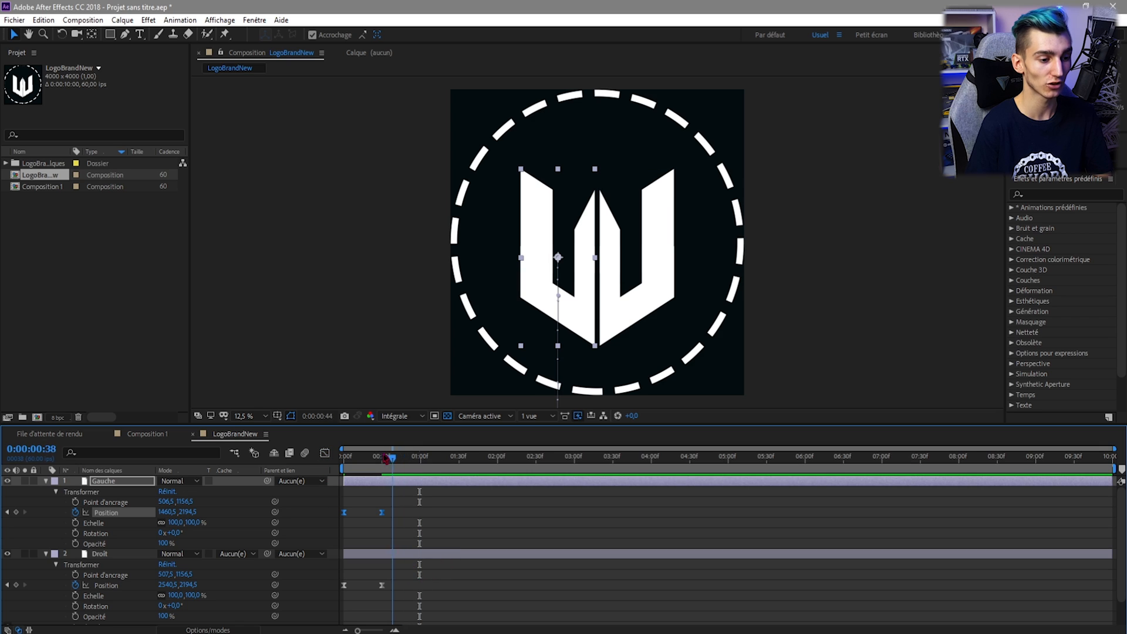
Step: Look at Droit's Position speed graph, leave the graph editor and preview the logo's entrance from time 0
{"action": "left_click", "coordinate": [353, 457]}
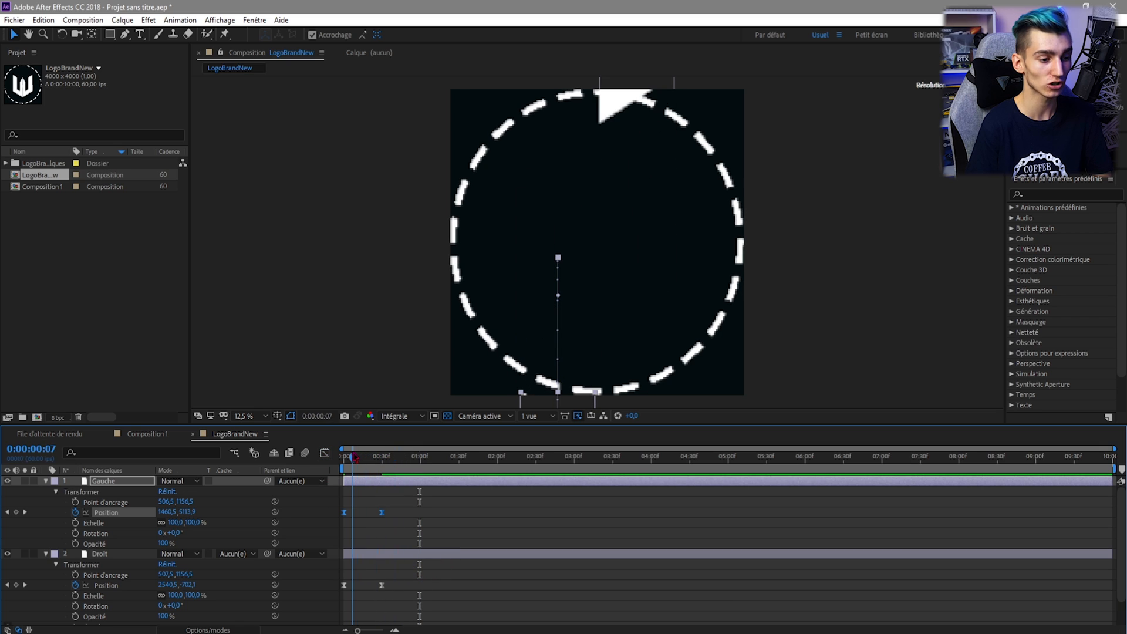
{"action": "left_click_drag", "start_coordinate": [353, 457], "coordinate": [344, 457]}
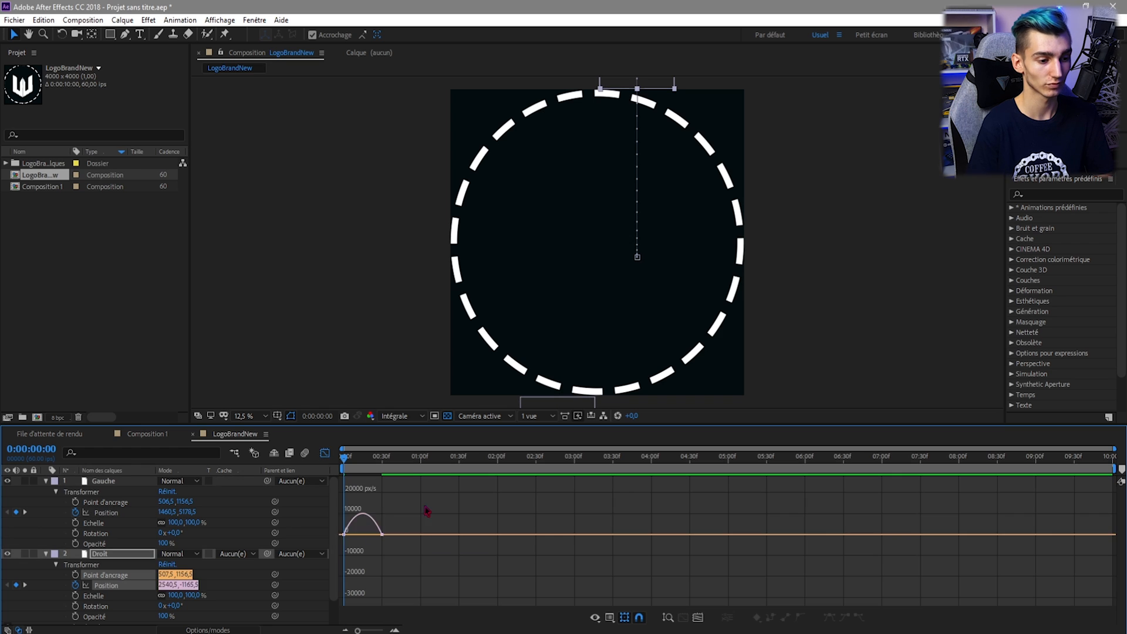
{"action": "key", "text": "shift+F3"}
{"action": "key", "text": "space"}
{"action": "left_click", "coordinate": [367, 352]}
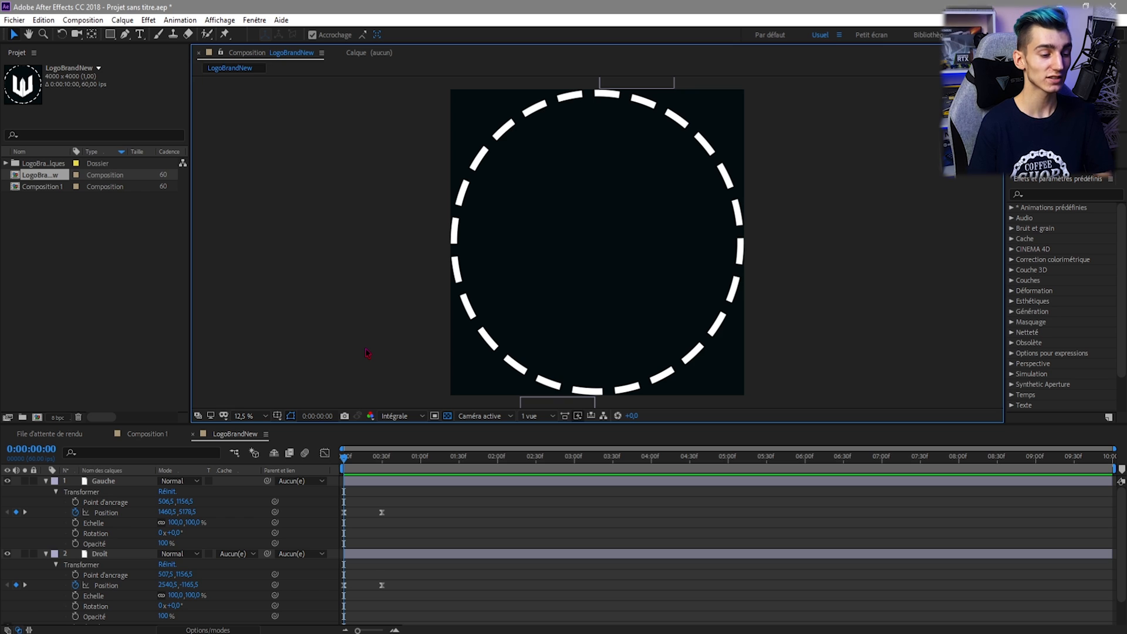
{"action": "key", "text": "space"}
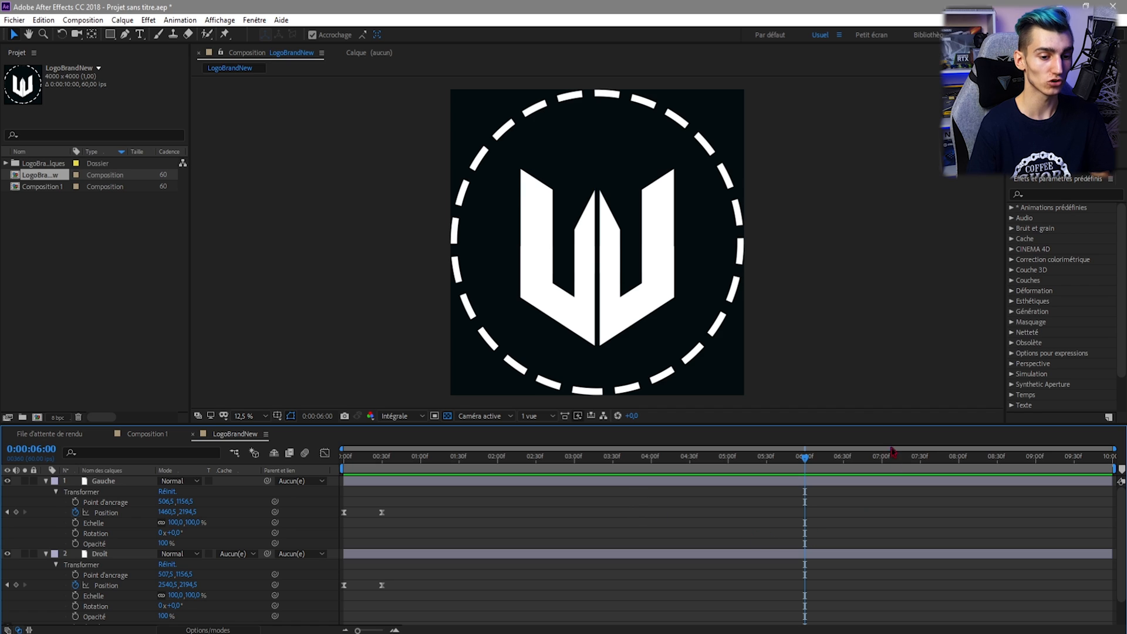
Step: Set the LogoBrandNew composition's duration to 6 seconds (0:00:06:00) in its composition settings
{"action": "left_click", "coordinate": [780, 463]}
{"action": "mouse_move", "coordinate": [789, 467]}
{"action": "left_mouse_down"}
{"action": "mouse_move", "coordinate": [809, 467]}
{"action": "mouse_move", "coordinate": [794, 467]}
{"action": "left_mouse_up"}
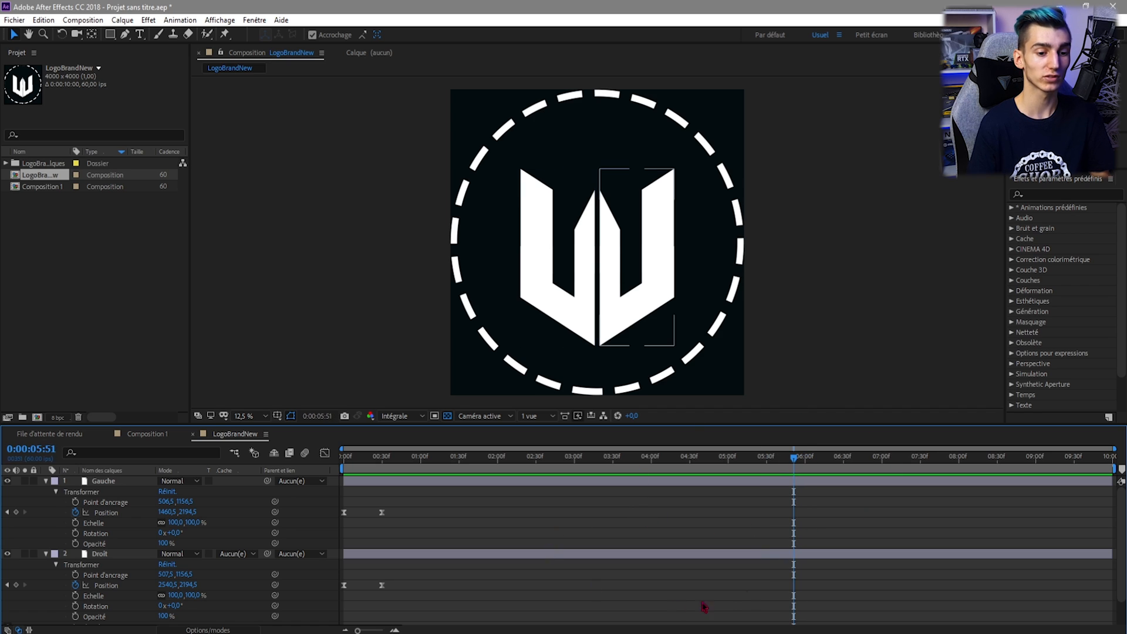
{"action": "right_click", "coordinate": [662, 522]}
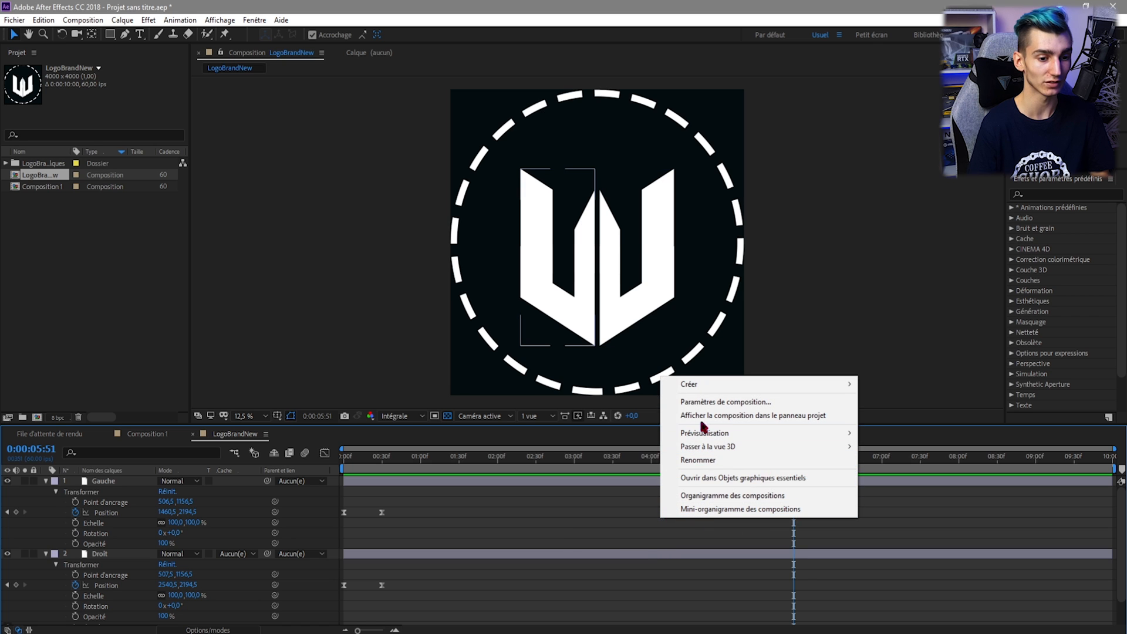
{"action": "left_click", "coordinate": [711, 403]}
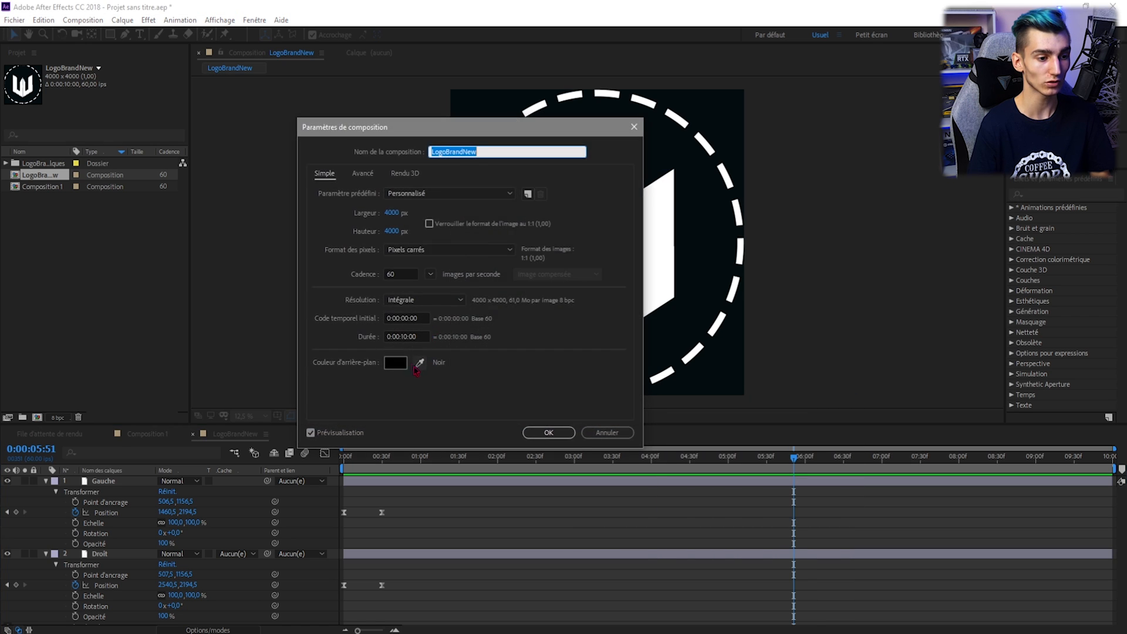
{"action": "double_click", "coordinate": [394, 348]}
{"action": "type", "text": "06"}
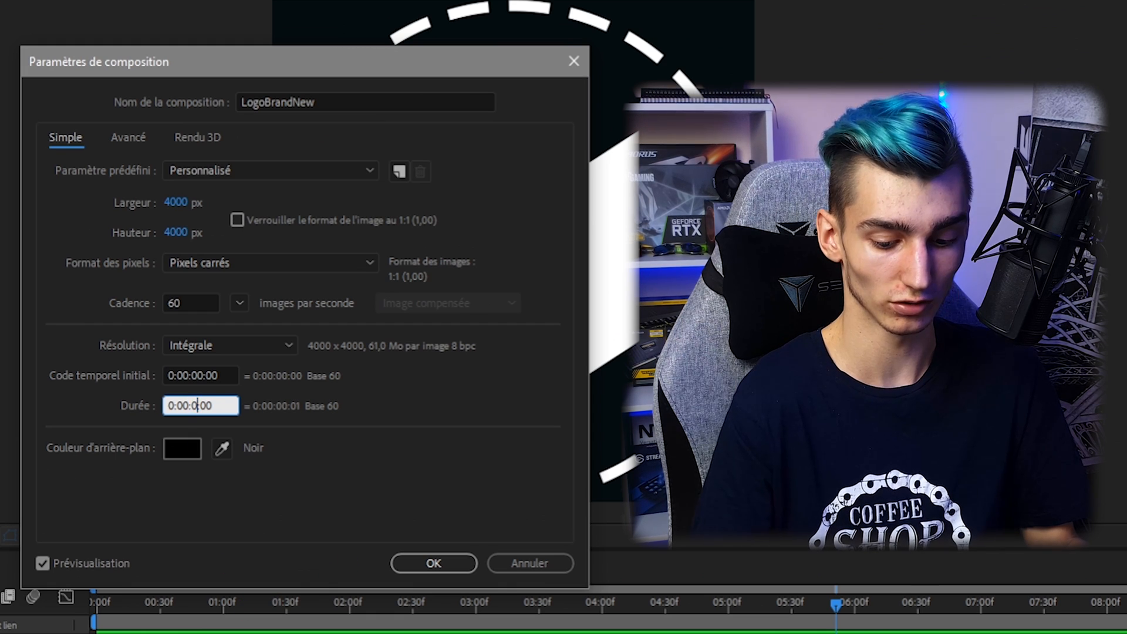
{"action": "left_click", "coordinate": [428, 566]}
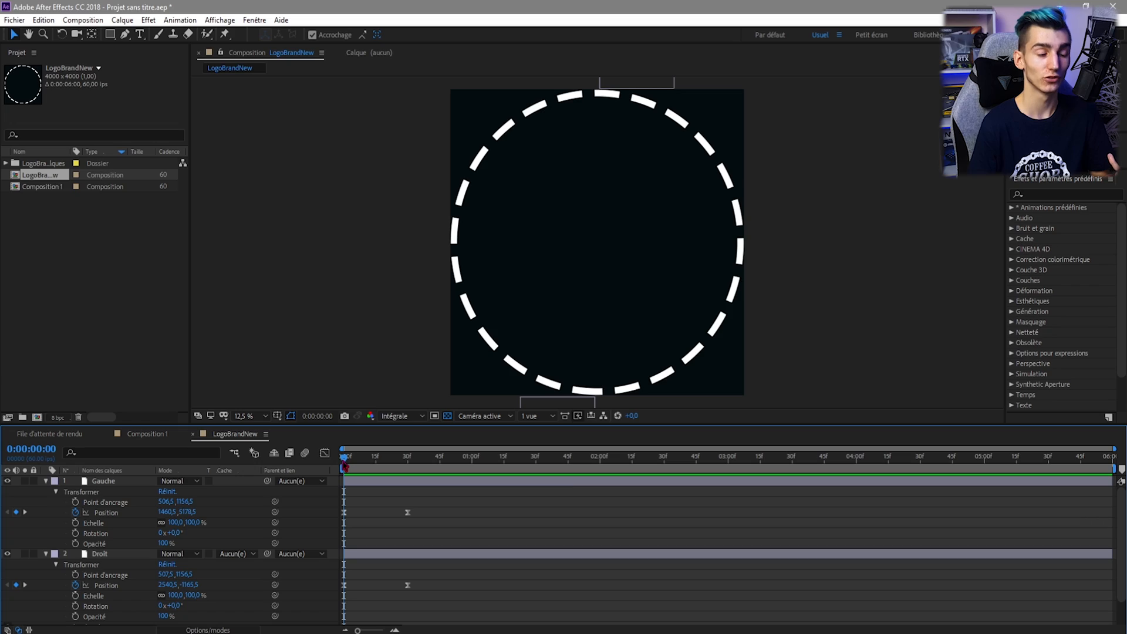
Step: Add holding Position keyframes for Gauche and Droit at 0:00:05:30
{"action": "left_click", "coordinate": [360, 461]}
{"action": "left_click_drag", "start_coordinate": [363, 464], "coordinate": [1049, 459]}
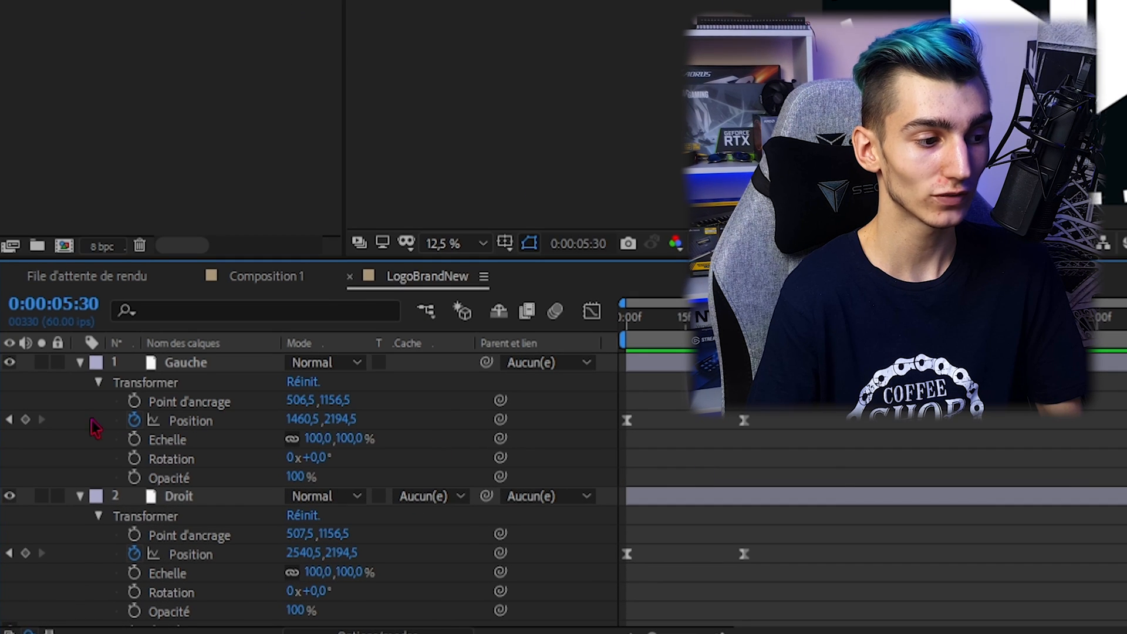
{"action": "left_click", "coordinate": [17, 512]}
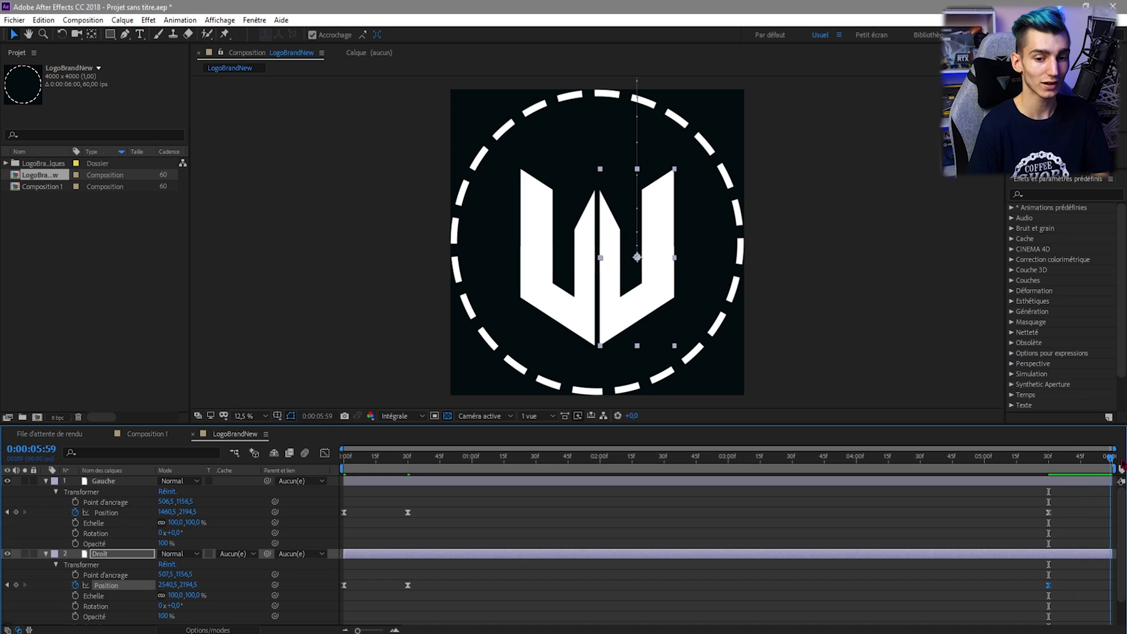
Step: At 0:00:05:59, move Gauche out above the frame to Y -1173.5 and Droit out below it to Y 5178.5
{"action": "left_click", "coordinate": [411, 480]}
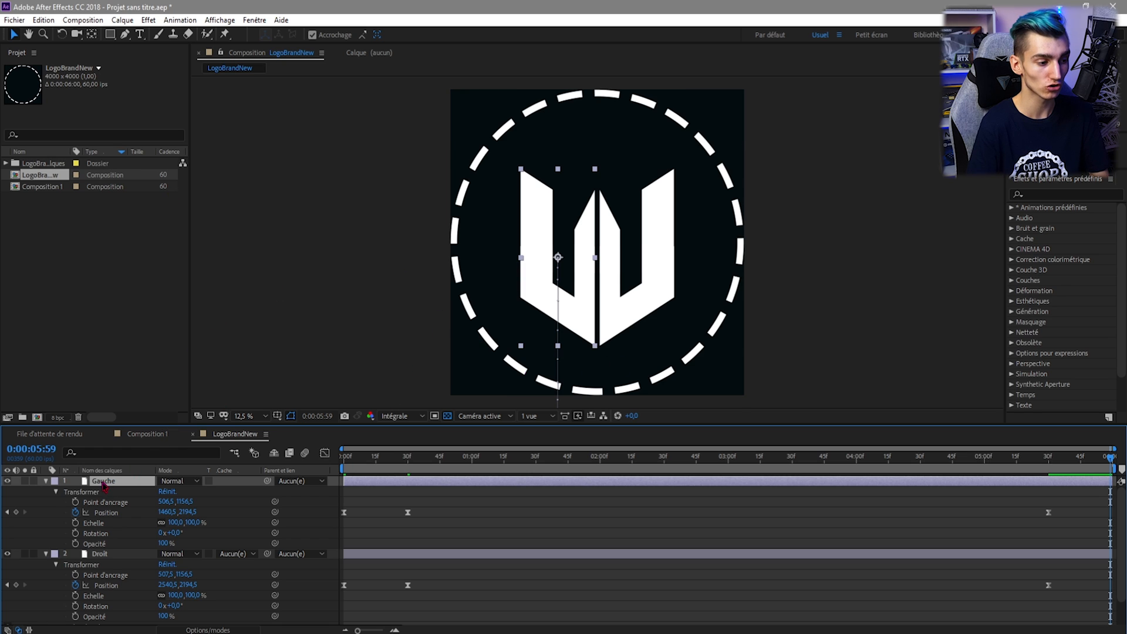
{"action": "left_click_drag", "start_coordinate": [574, 320], "coordinate": [564, 69]}
{"action": "left_click", "coordinate": [84, 566]}
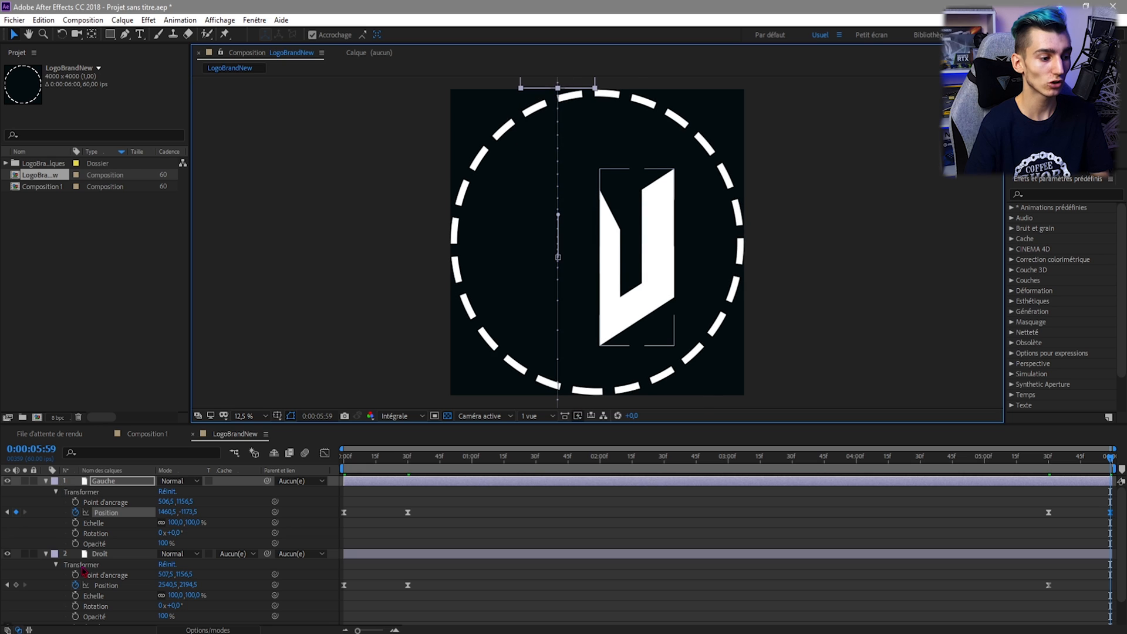
{"action": "left_click_drag", "start_coordinate": [659, 303], "coordinate": [660, 522]}
Step: Reshape the exit speed graphs of Gauche and Droit with 100% influence so each motion starts slowly and peaks sharply near the end
{"action": "left_click_drag", "start_coordinate": [972, 500], "coordinate": [1121, 528]}
{"action": "left_click_drag", "start_coordinate": [1034, 501], "coordinate": [1116, 526]}
{"action": "left_click", "coordinate": [325, 454]}
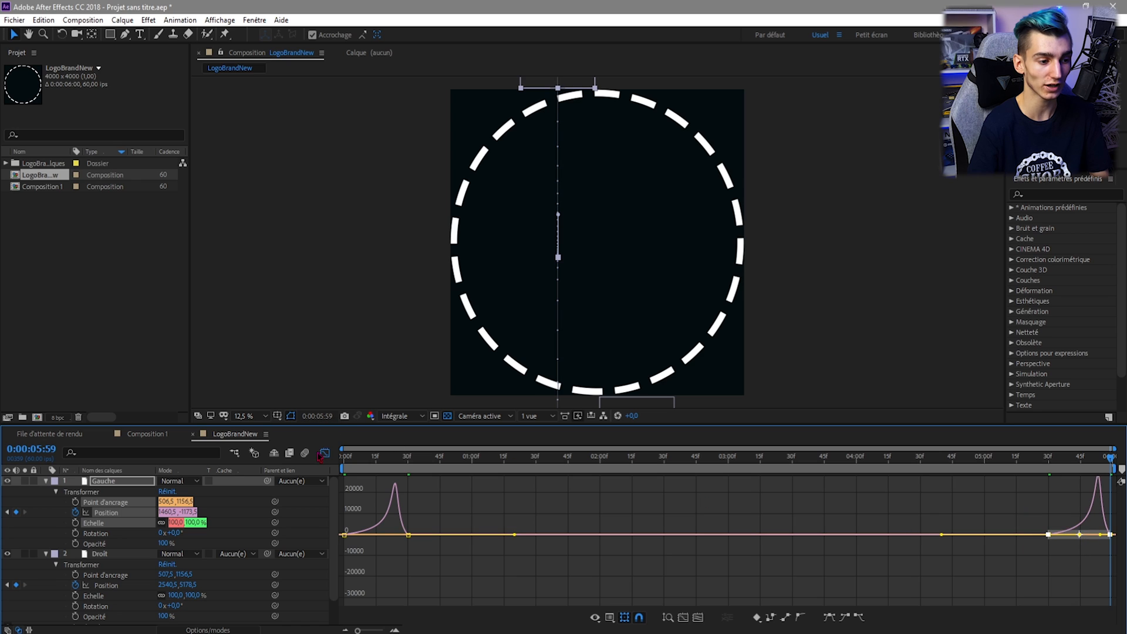
{"action": "left_click", "coordinate": [324, 453]}
{"action": "left_click", "coordinate": [951, 564]}
{"action": "left_click", "coordinate": [325, 453]}
{"action": "left_click_drag", "start_coordinate": [1017, 516], "coordinate": [1096, 538]}
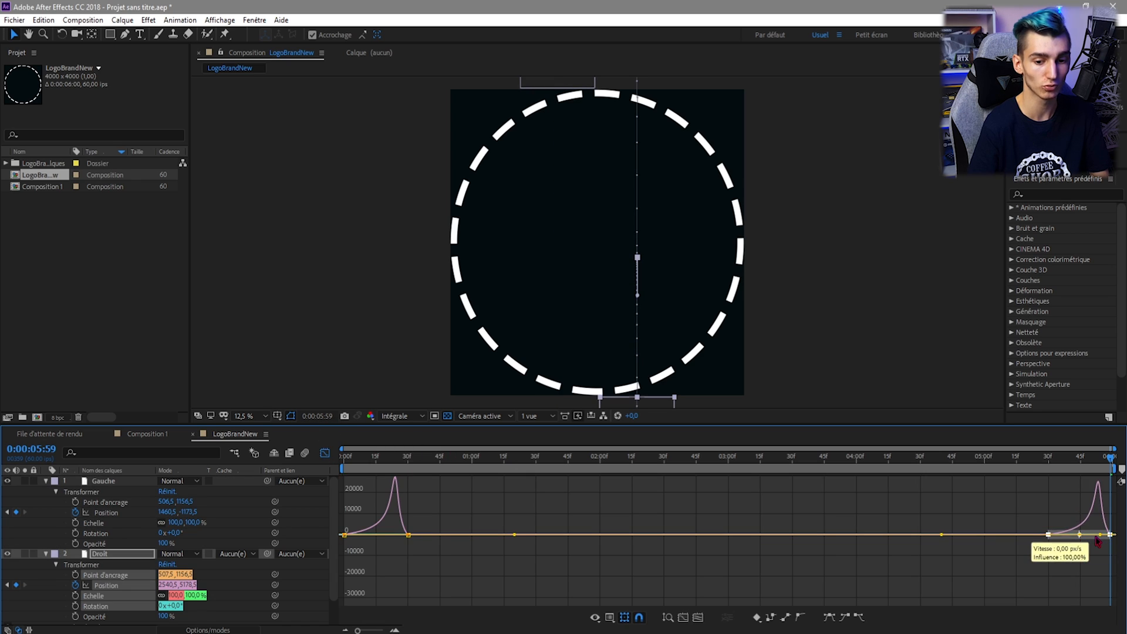
Step: Leave the graph editor and scrub through the logo's entrance and exit to check both movements
{"action": "left_click", "coordinate": [409, 458]}
{"action": "key", "text": "shift+F3"}
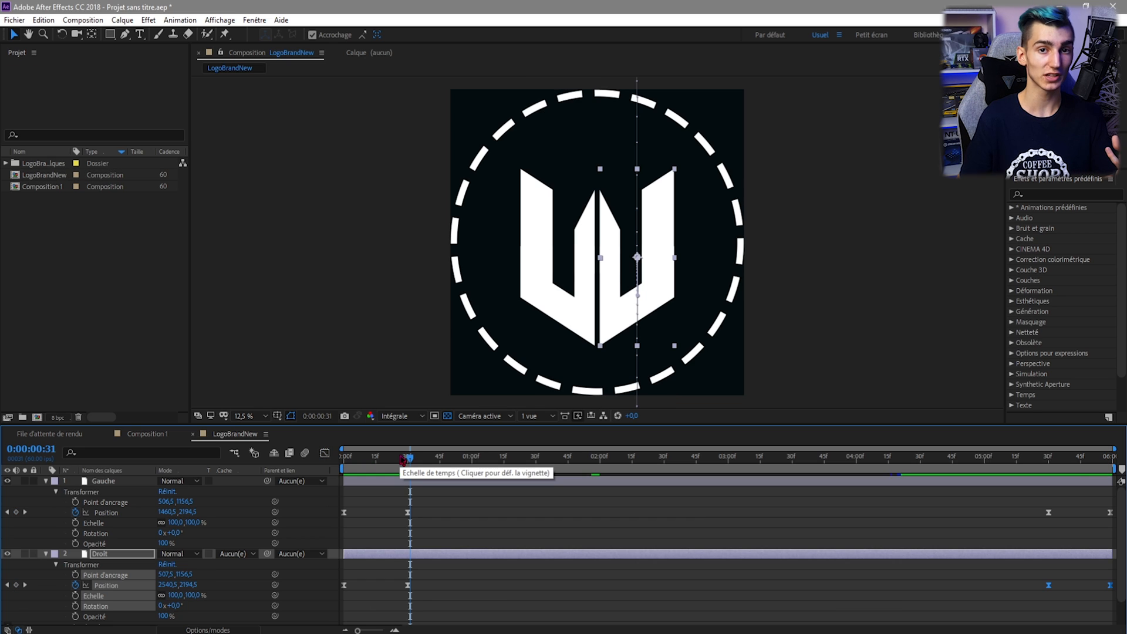
{"action": "left_click", "coordinate": [357, 458]}
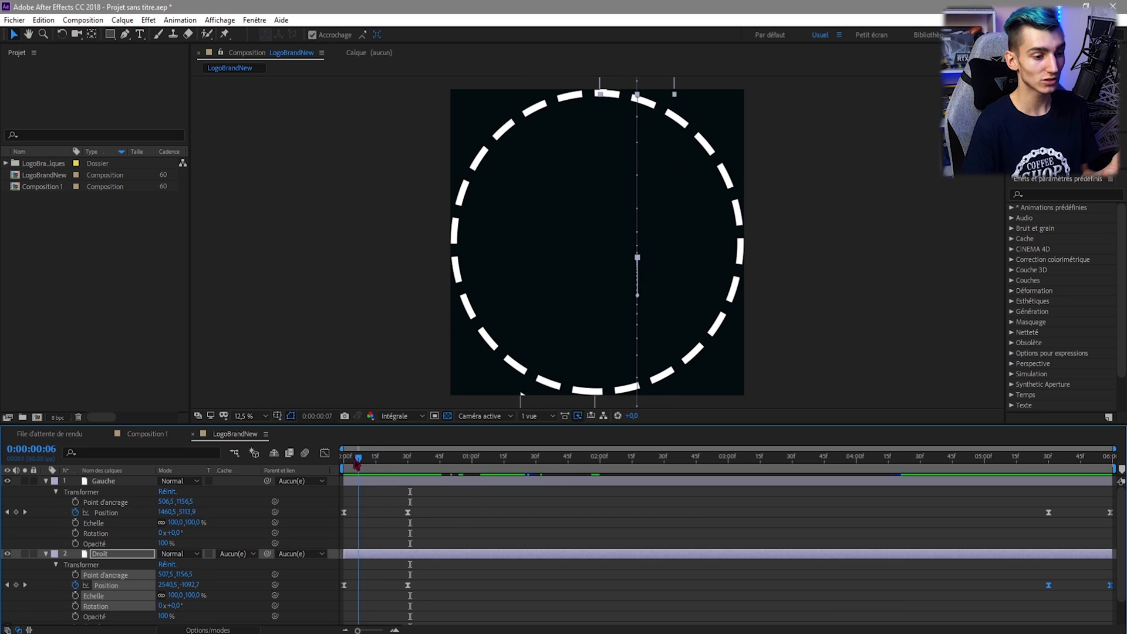
{"action": "left_click_drag", "start_coordinate": [357, 458], "coordinate": [1114, 459]}
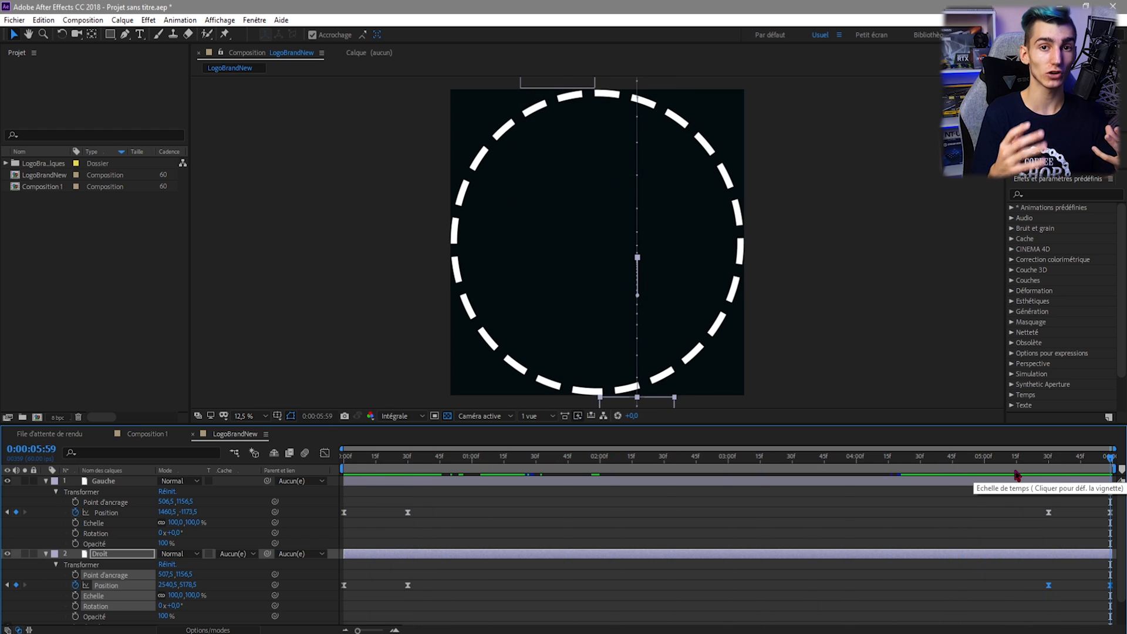
{"action": "left_click", "coordinate": [1035, 460]}
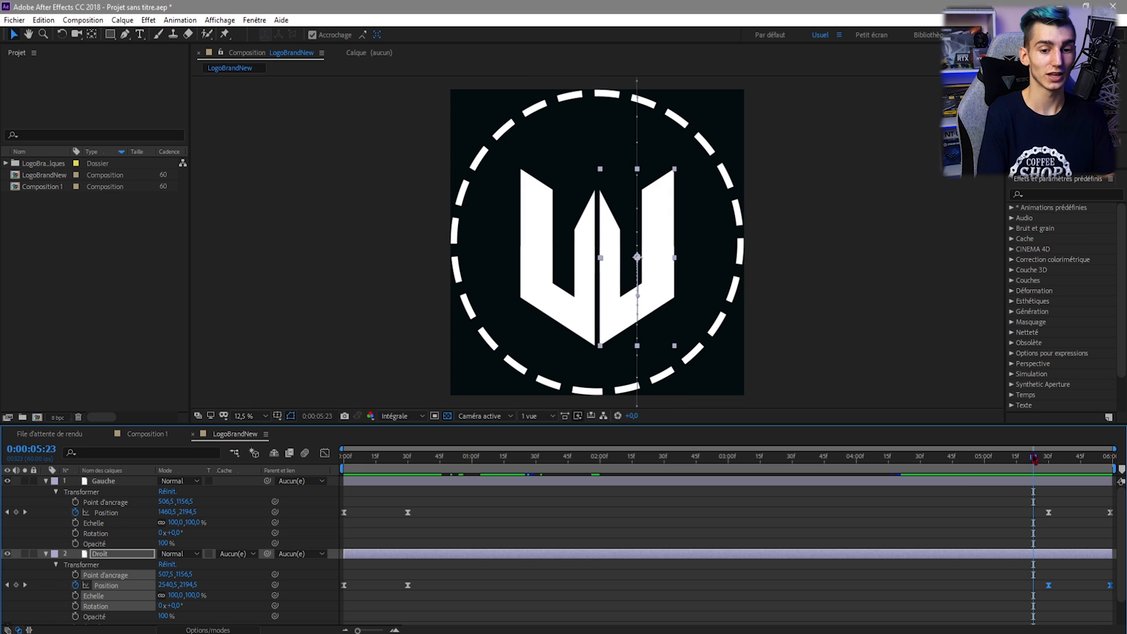
{"action": "left_click_drag", "start_coordinate": [1034, 462], "coordinate": [1114, 460]}
{"action": "left_click_drag", "start_coordinate": [345, 461], "coordinate": [407, 462]}
Step: Shift the exit Position keyframes of both halves earlier to about 0:00:03:00–0:00:03:30, and scrub the entrance from time 0
{"action": "left_click", "coordinate": [979, 481]}
{"action": "left_click_drag", "start_coordinate": [993, 496], "coordinate": [1118, 608]}
{"action": "left_click_drag", "start_coordinate": [1049, 512], "coordinate": [702, 515]}
{"action": "key", "text": "Home"}
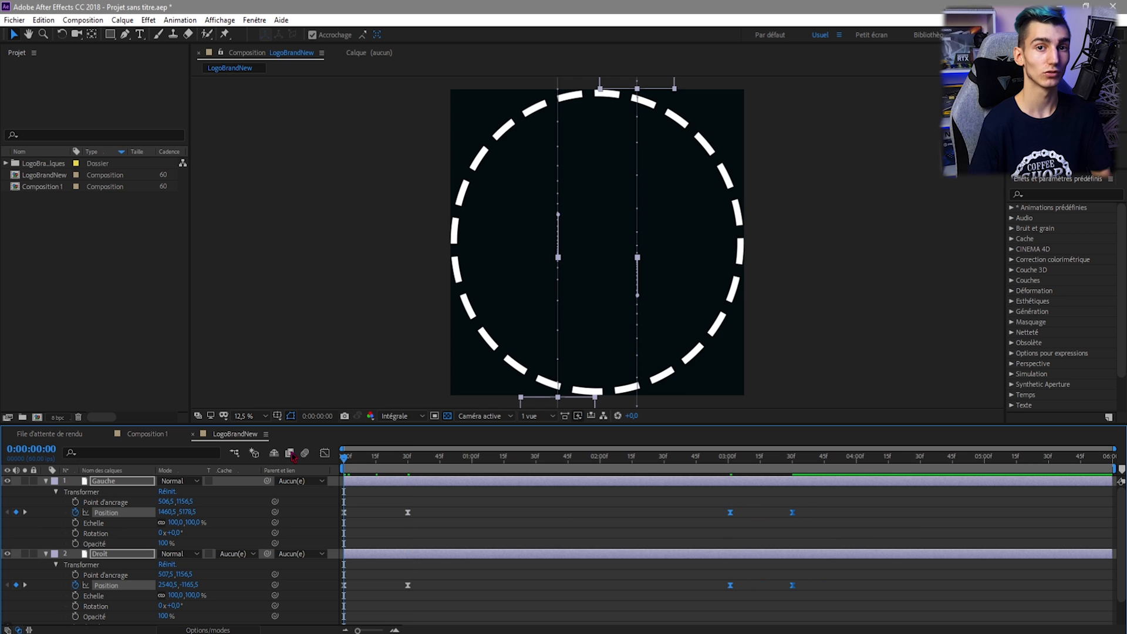
{"action": "left_click_drag", "start_coordinate": [344, 456], "coordinate": [436, 461]}
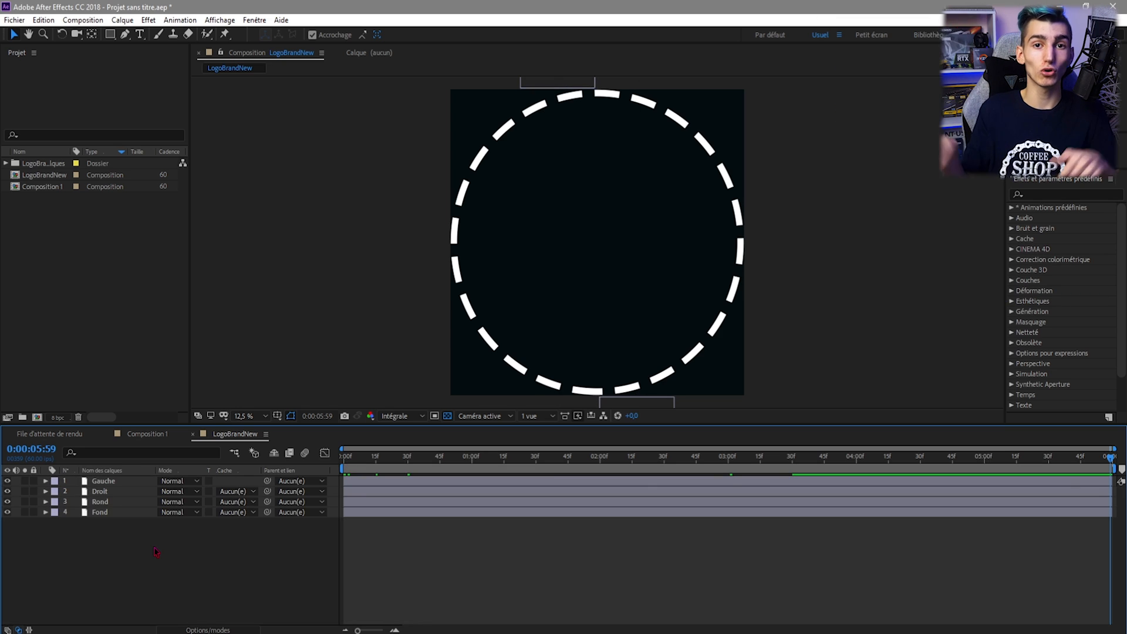
Step: Reveal the transform properties of the Rond layer and add a Rotation keyframe at time 0
{"action": "left_click", "coordinate": [99, 502]}
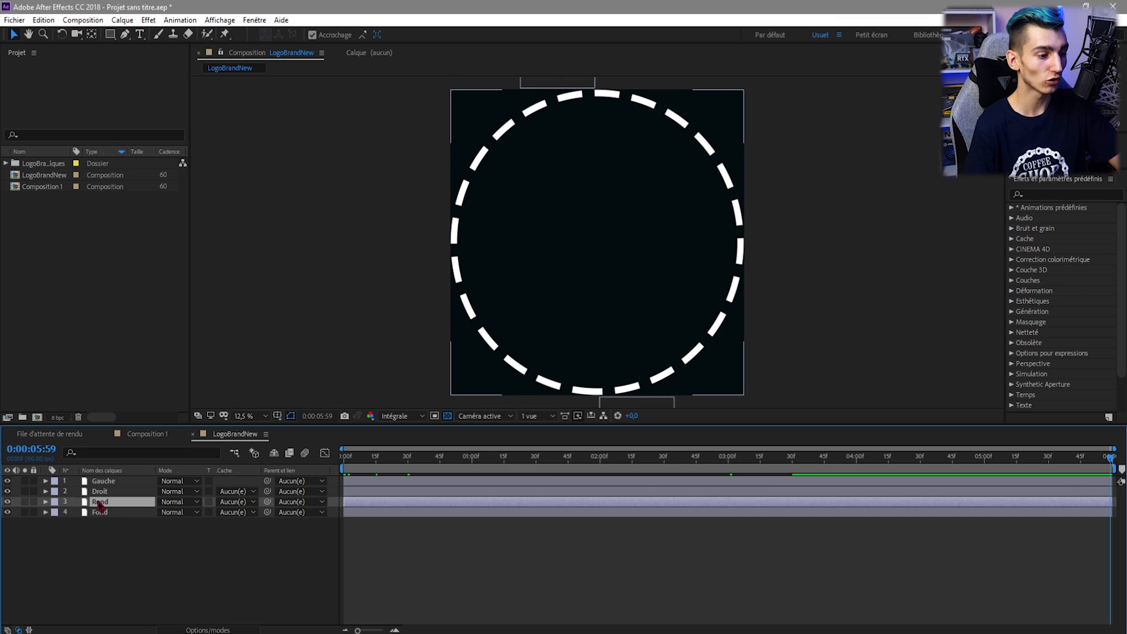
{"action": "left_click", "coordinate": [46, 502]}
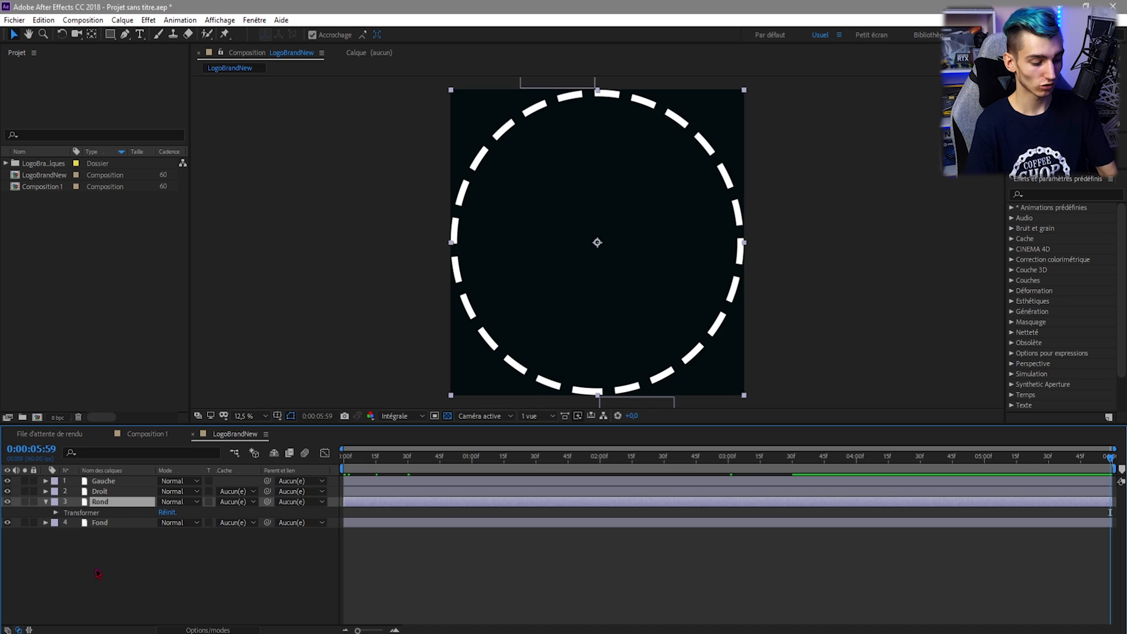
{"action": "key", "text": "F4"}
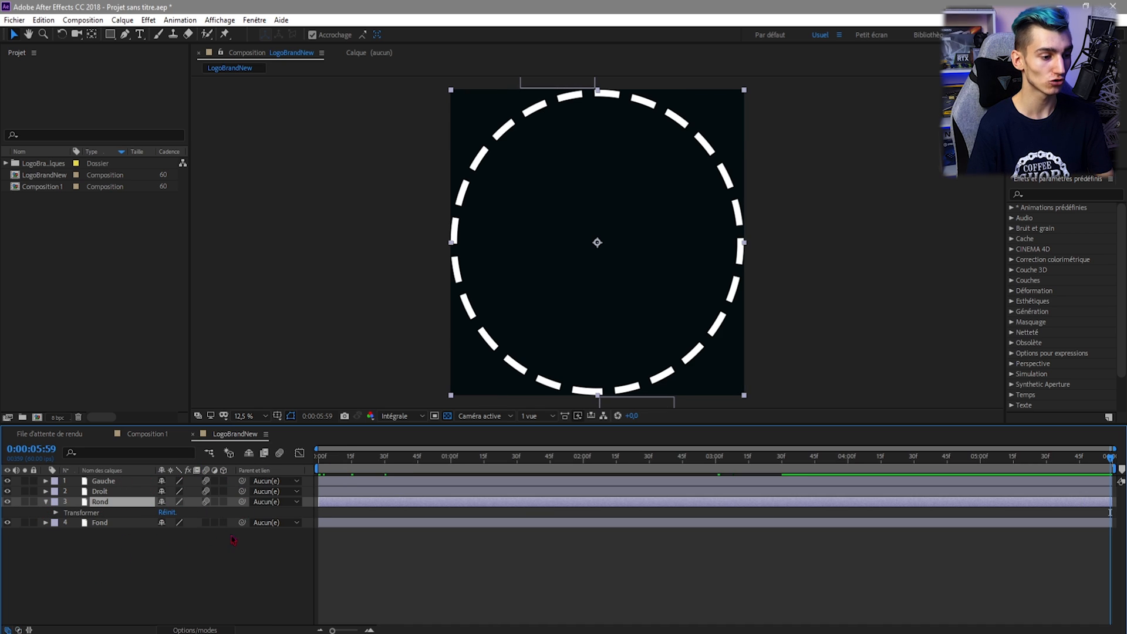
{"action": "left_click", "coordinate": [55, 514]}
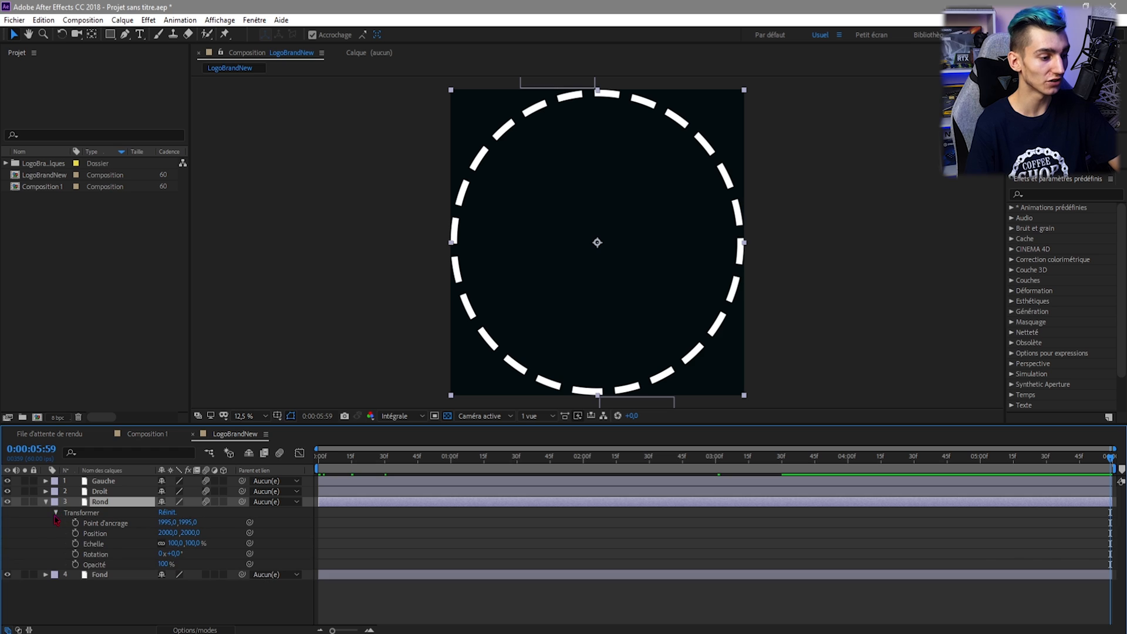
{"action": "key", "text": "Home"}
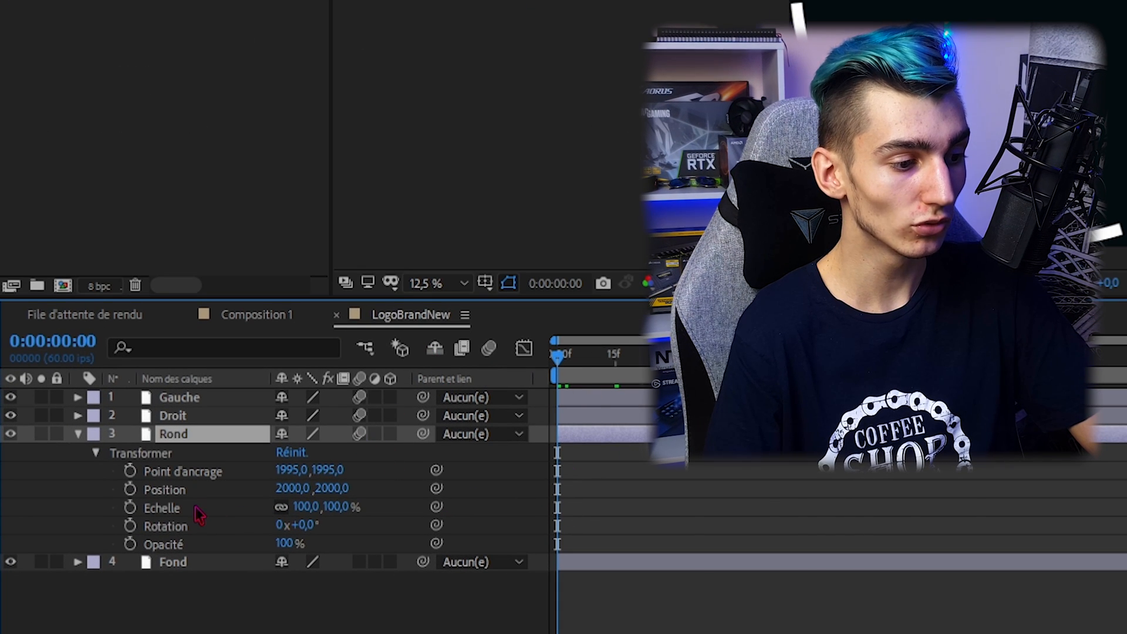
{"action": "left_click", "coordinate": [130, 527]}
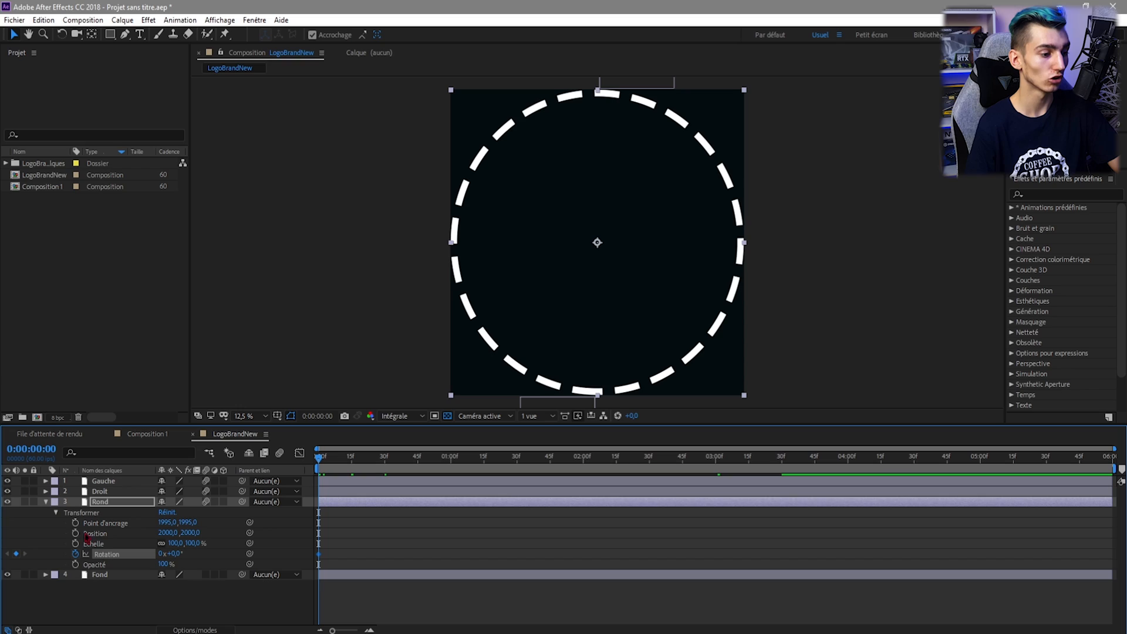
Step: Set Rond's Rotation to one full turn (1x+0.0°) at 0:00:05:59
{"action": "key", "text": "End"}
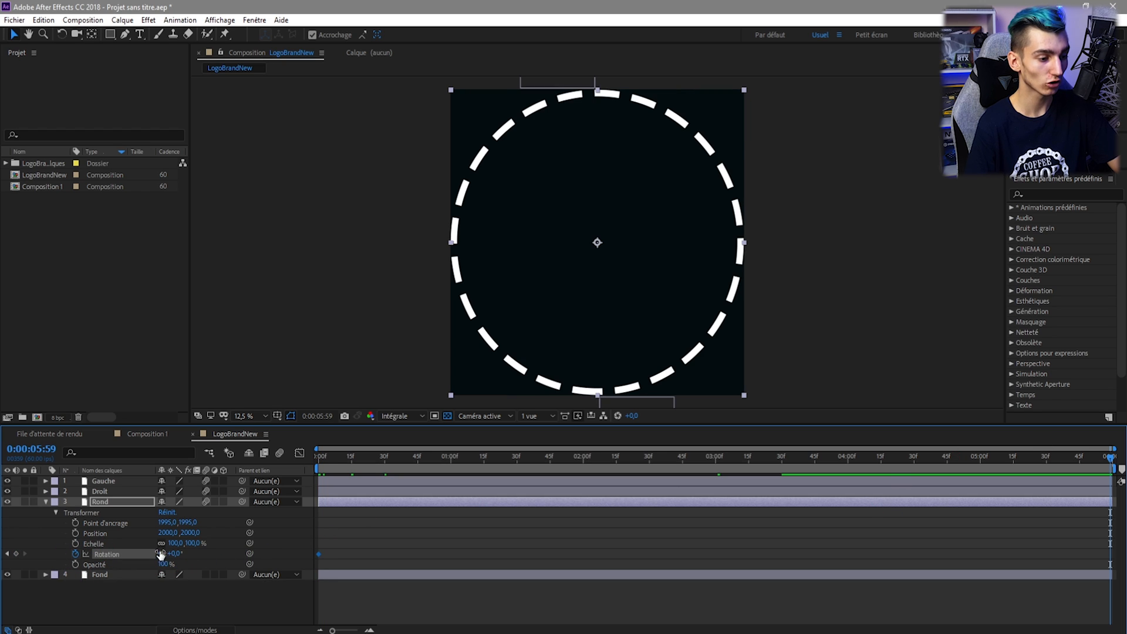
{"action": "key", "text": "Return"}
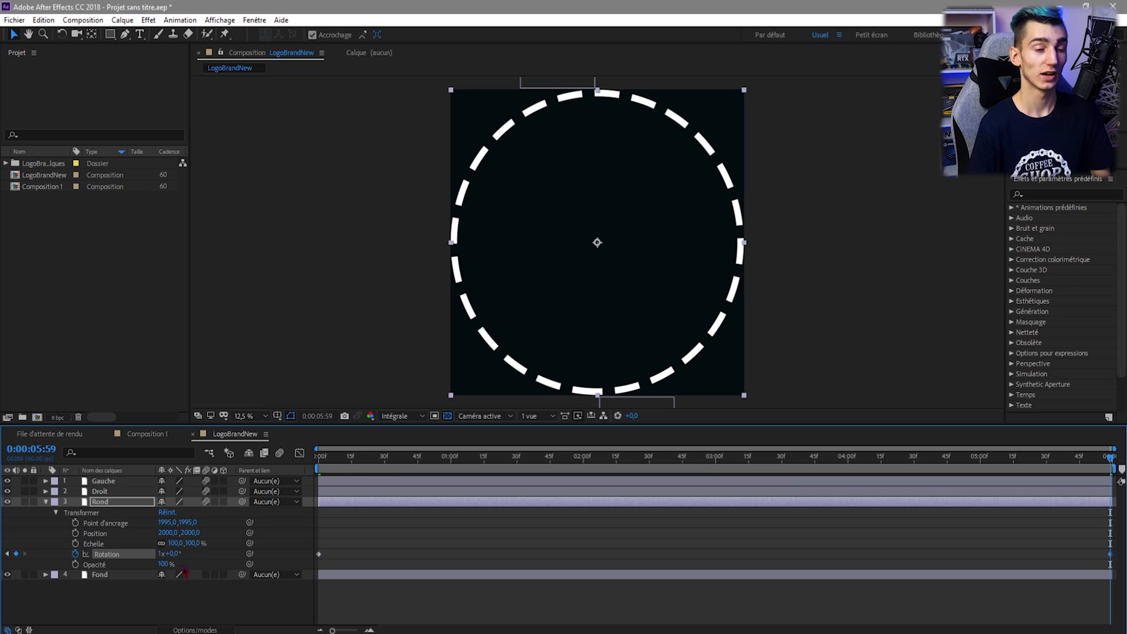
{"action": "mouse_move", "coordinate": [172, 556]}
{"action": "left_mouse_down"}
{"action": "mouse_move", "coordinate": [215, 556]}
{"action": "mouse_move", "coordinate": [180, 562]}
{"action": "left_mouse_up"}
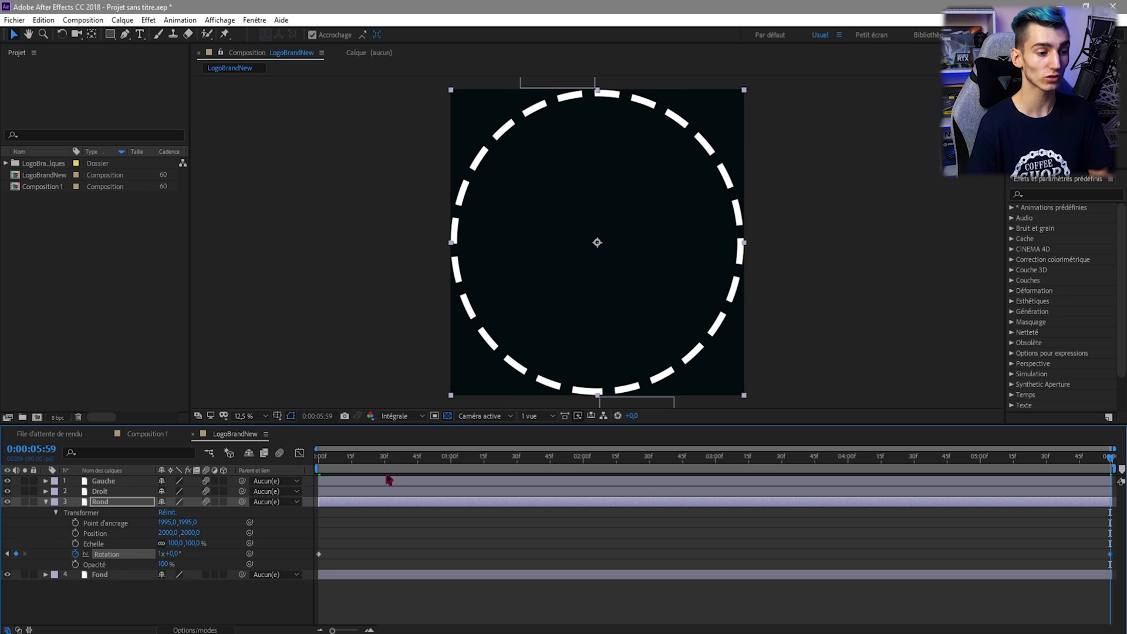
Step: Compare the first and last frames of Rond's rotation and scrub from time 0 to check the movement
{"action": "left_click_drag", "start_coordinate": [348, 468], "coordinate": [308, 463]}
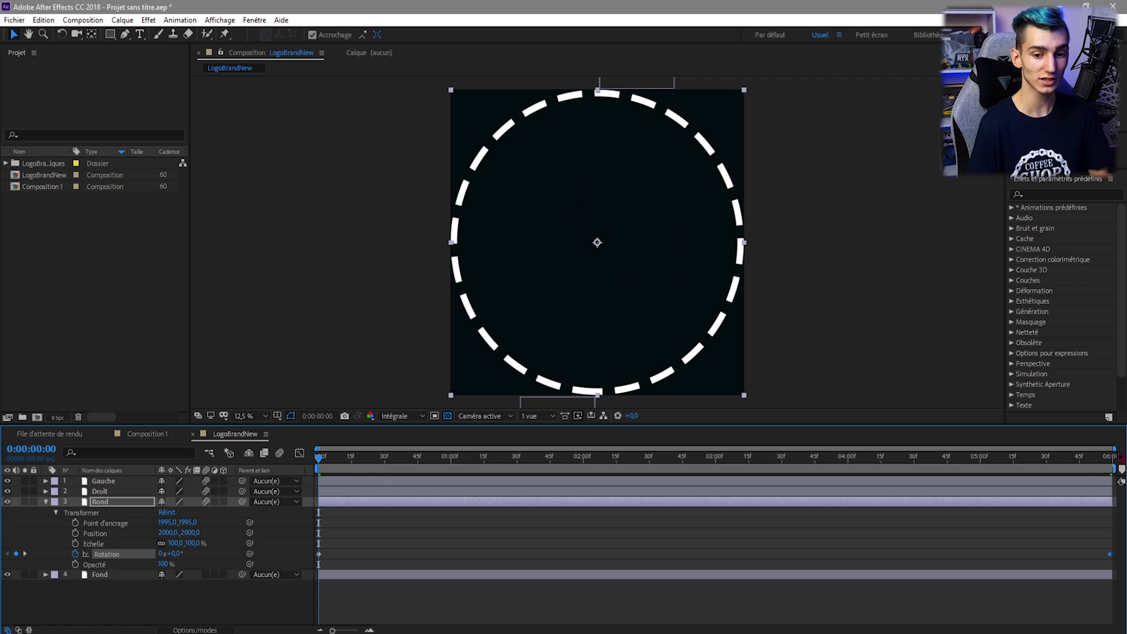
{"action": "left_click_drag", "start_coordinate": [1116, 463], "coordinate": [1123, 468]}
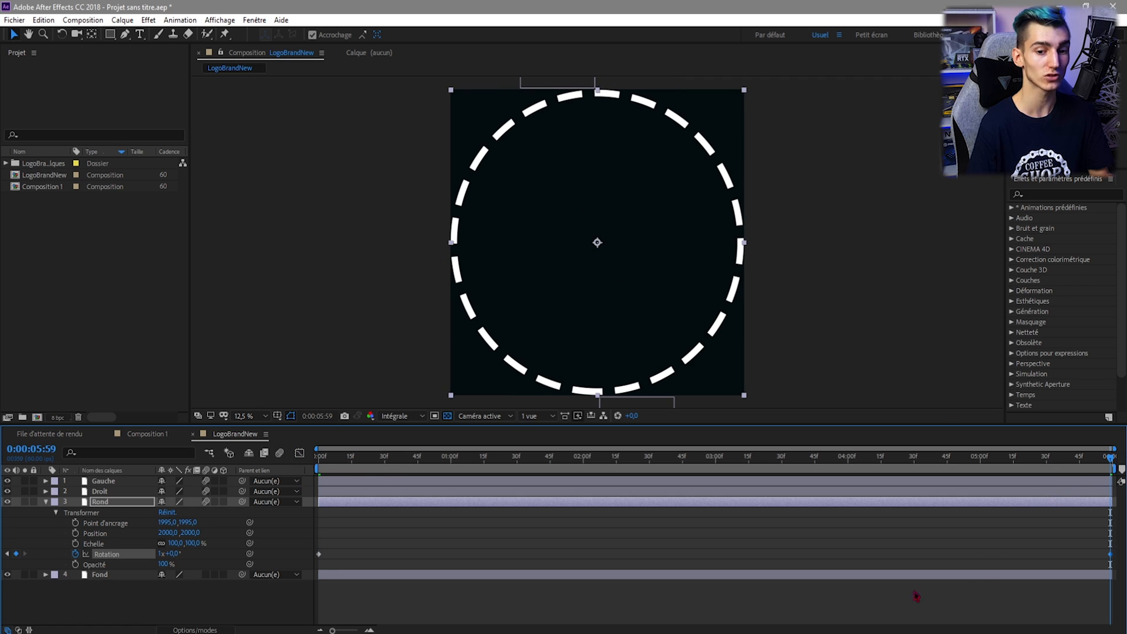
{"action": "key", "text": "Home"}
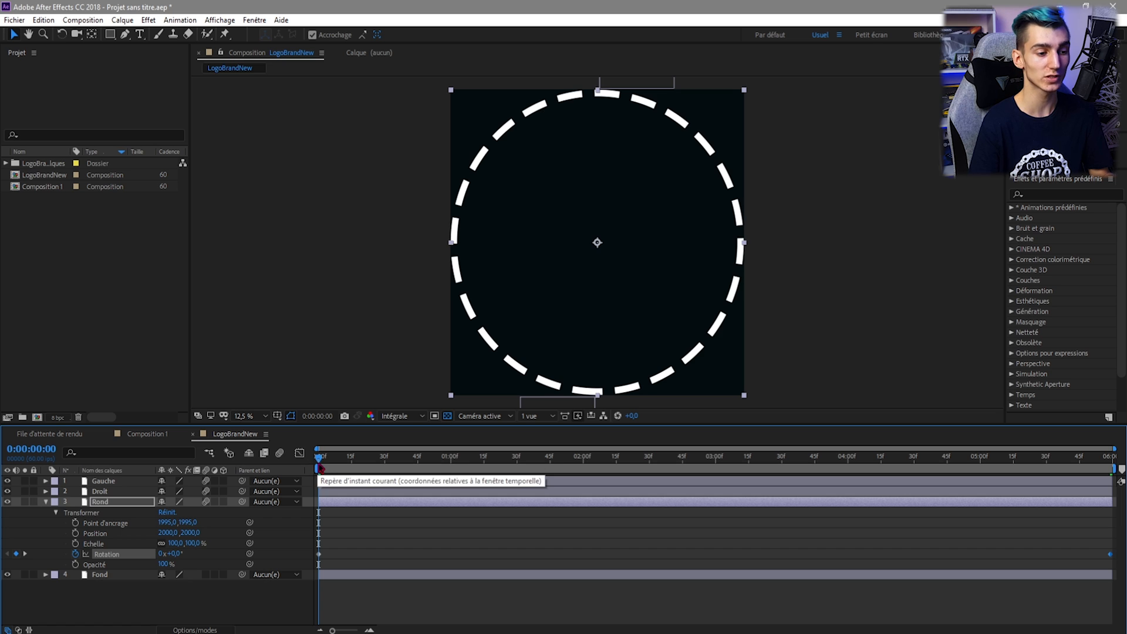
{"action": "left_click_drag", "start_coordinate": [319, 461], "coordinate": [394, 462]}
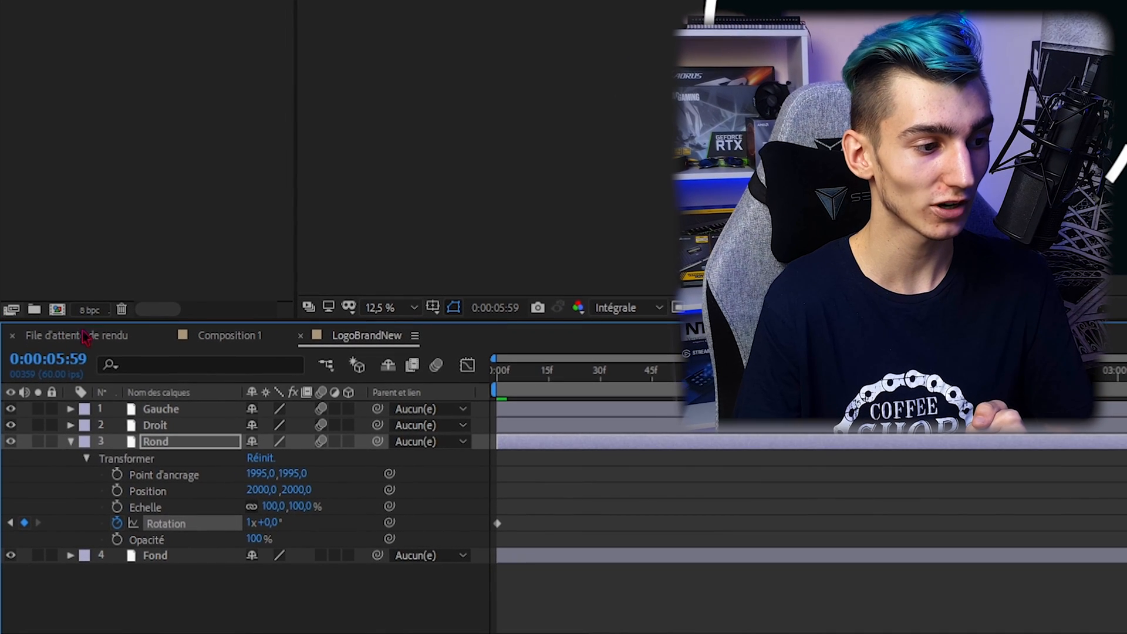
Step: Add the LogoBrandNew composition to the render queue and open its render settings
{"action": "left_click", "coordinate": [86, 336]}
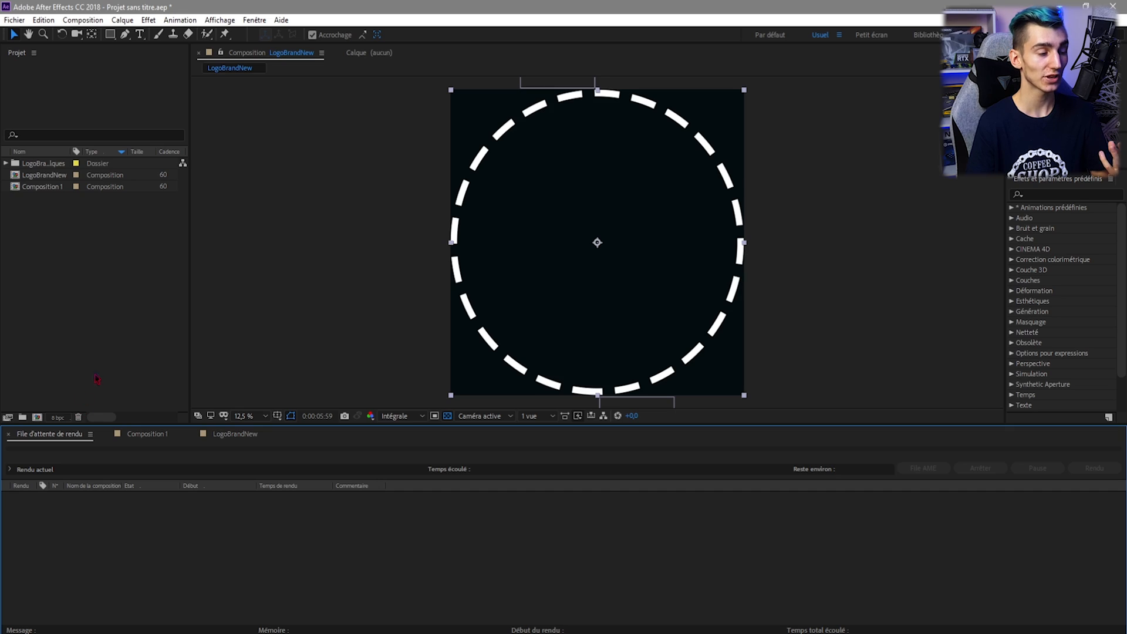
{"action": "left_click", "coordinate": [254, 20]}
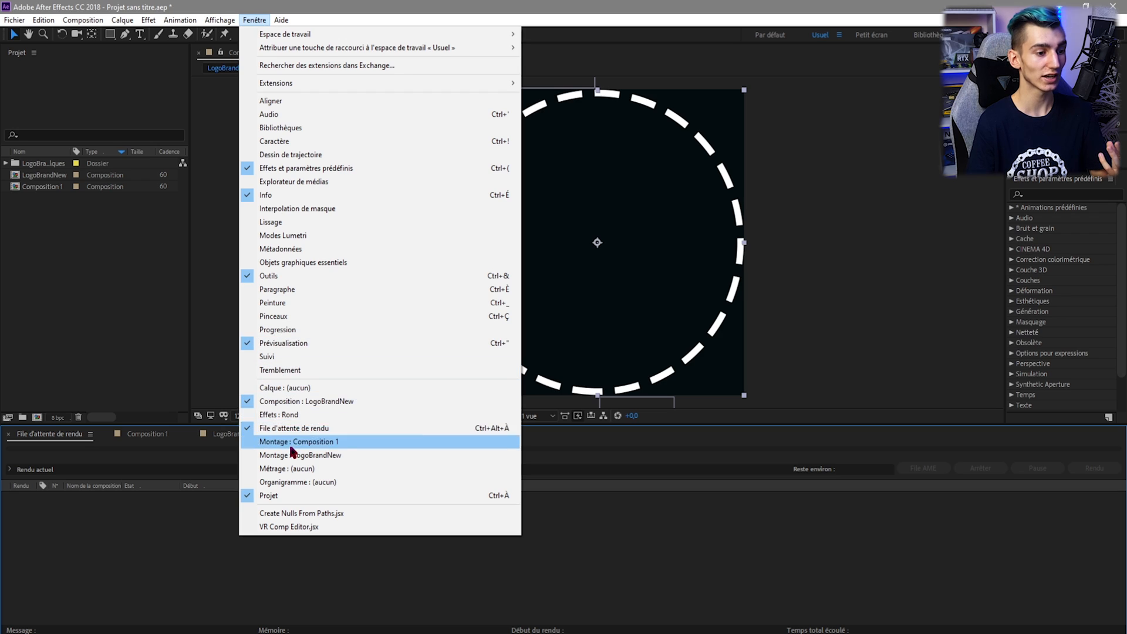
{"action": "left_click", "coordinate": [88, 263]}
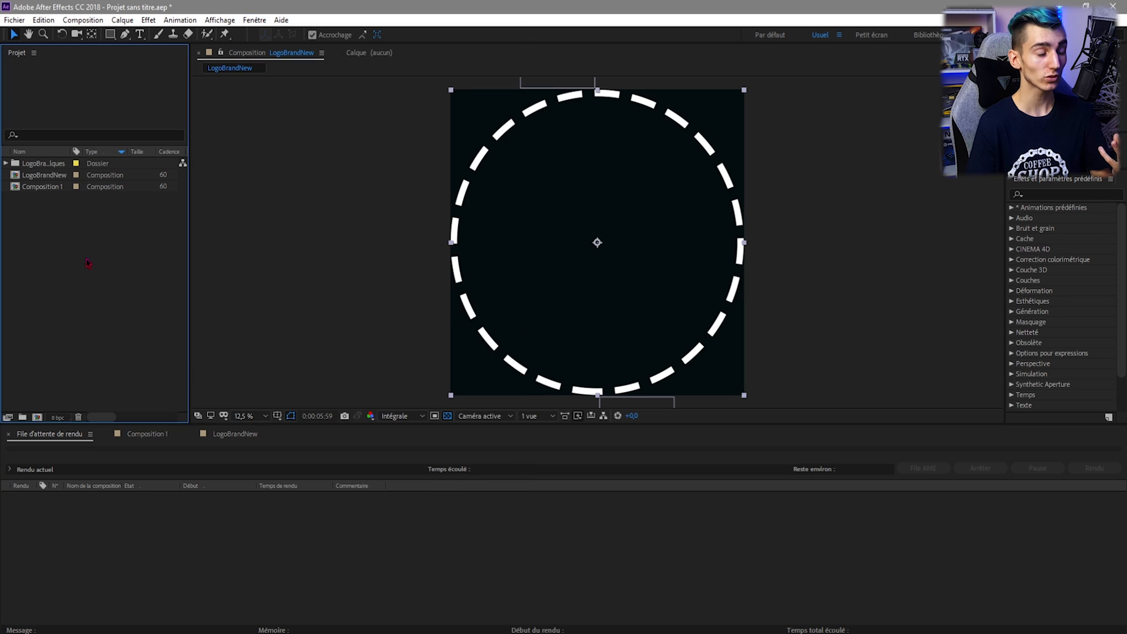
{"action": "left_click_drag", "start_coordinate": [103, 179], "coordinate": [128, 472]}
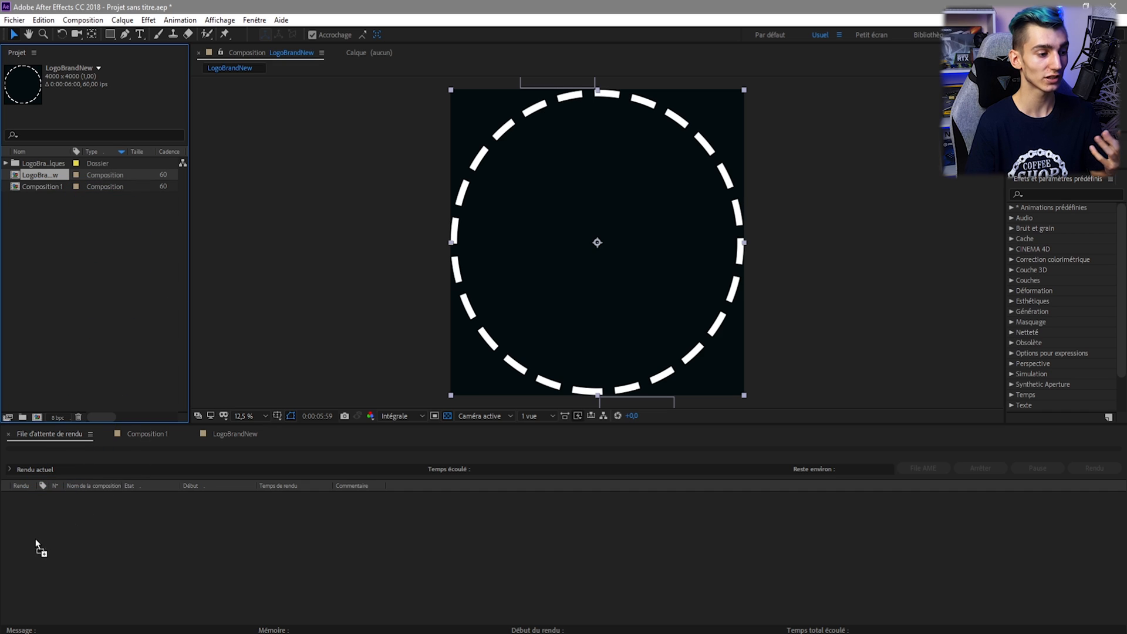
{"action": "left_click_drag", "start_coordinate": [36, 543], "coordinate": [37, 543]}
{"action": "left_click", "coordinate": [119, 507]}
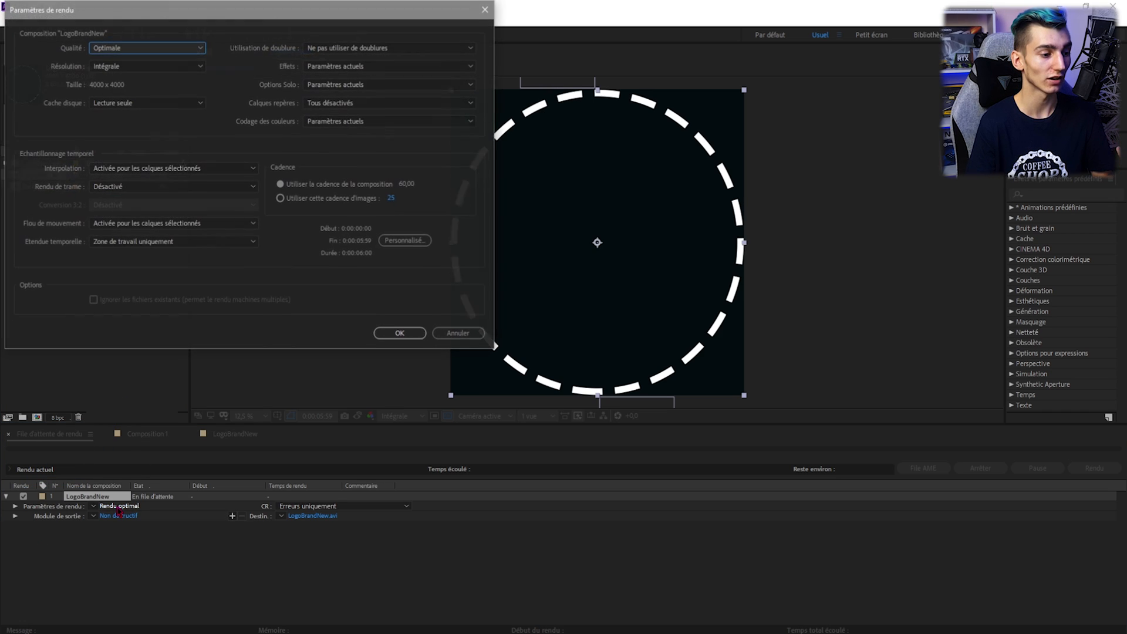
Step: Dismiss the render settings without changes and set the LogoBrandNew output module's format to QuickTime
{"action": "left_click", "coordinate": [449, 335]}
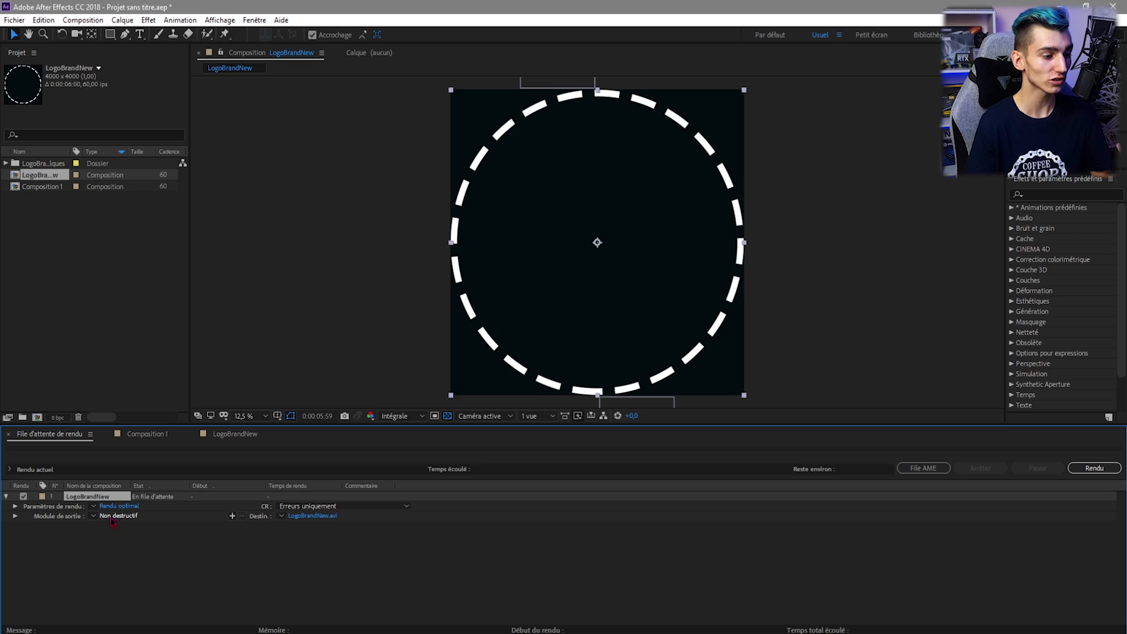
{"action": "left_click", "coordinate": [115, 517]}
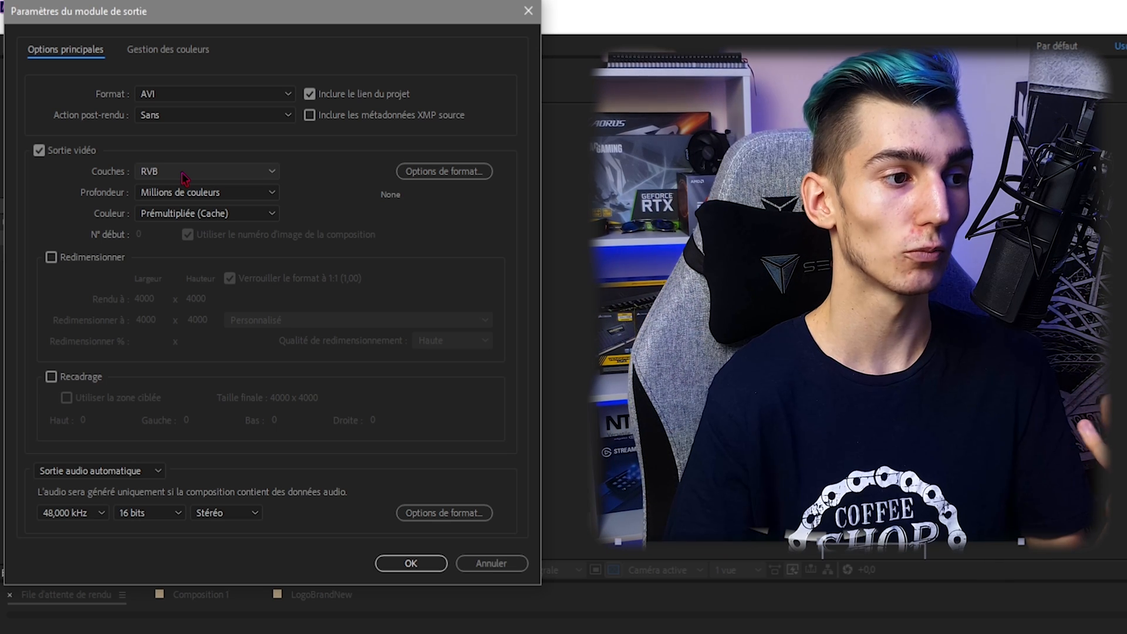
{"action": "left_click", "coordinate": [182, 170]}
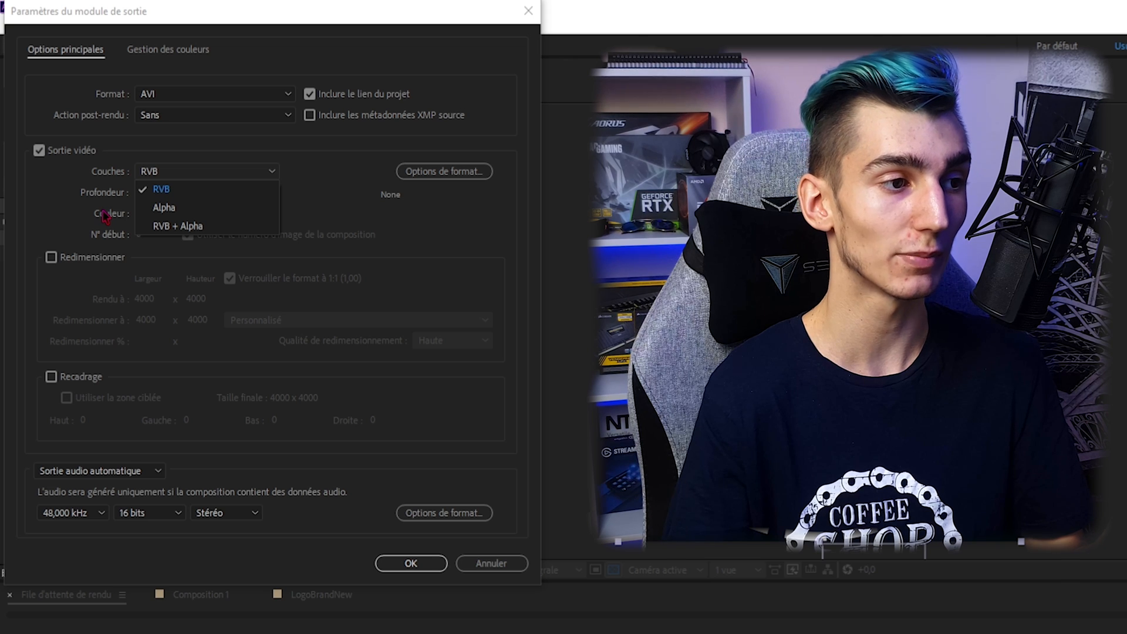
{"action": "left_click", "coordinate": [184, 94]}
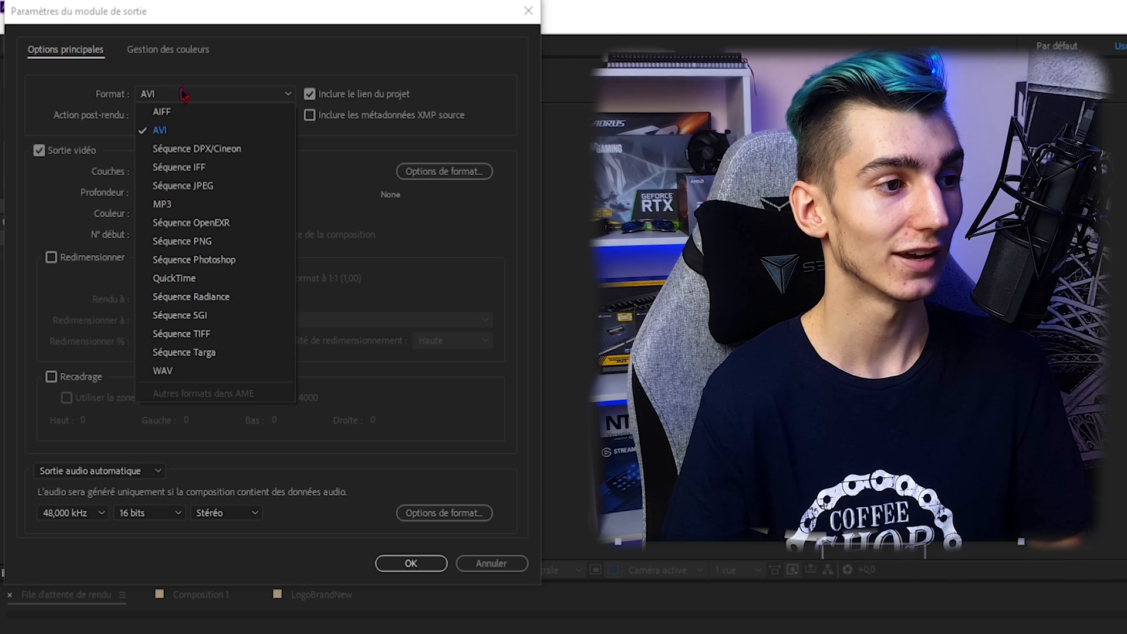
{"action": "left_click", "coordinate": [173, 278]}
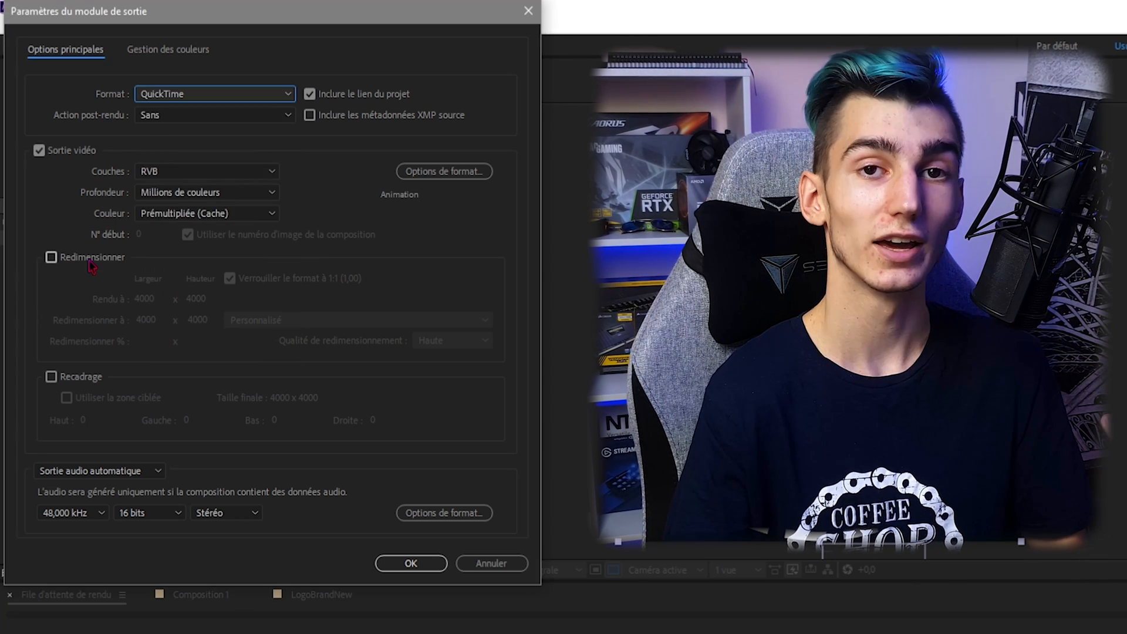
Step: Enable resizing in the output module and set the output size to 1000 x 1000, keeping the resize quality at Haute
{"action": "left_click", "coordinate": [51, 257]}
{"action": "left_click", "coordinate": [140, 321]}
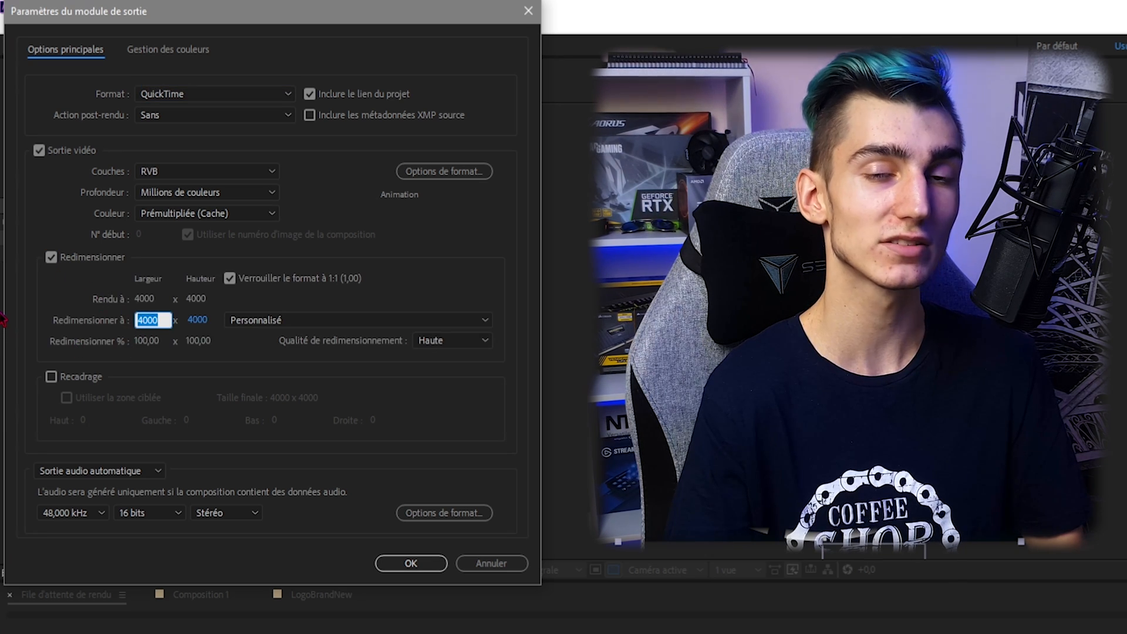
{"action": "type", "text": "1000"}
{"action": "left_click", "coordinate": [419, 341]}
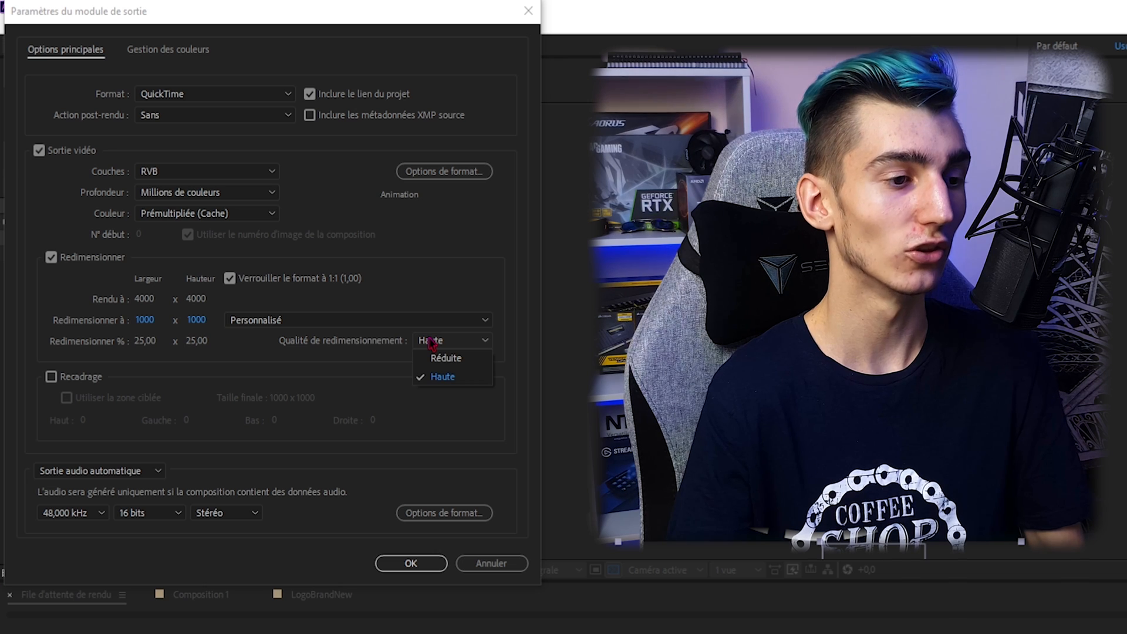
{"action": "left_click", "coordinate": [397, 348]}
{"action": "left_click", "coordinate": [444, 342]}
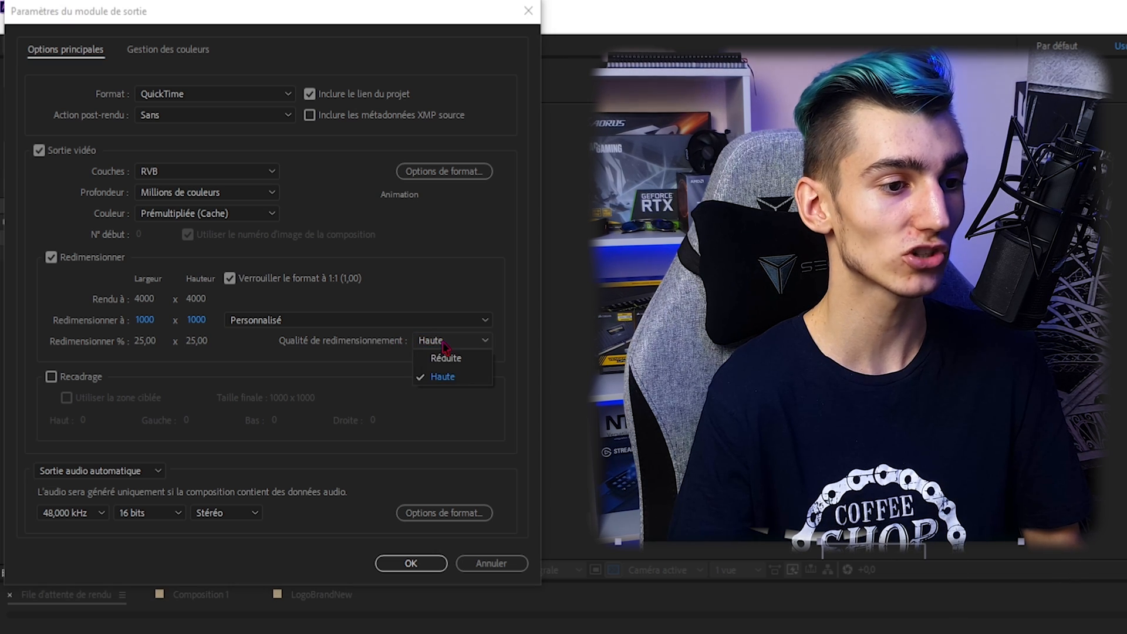
{"action": "left_click", "coordinate": [338, 341]}
Step: Disable audio output in the output module and set the desktop file LogoBrandNew.mov as the render destination
{"action": "left_click", "coordinate": [82, 473]}
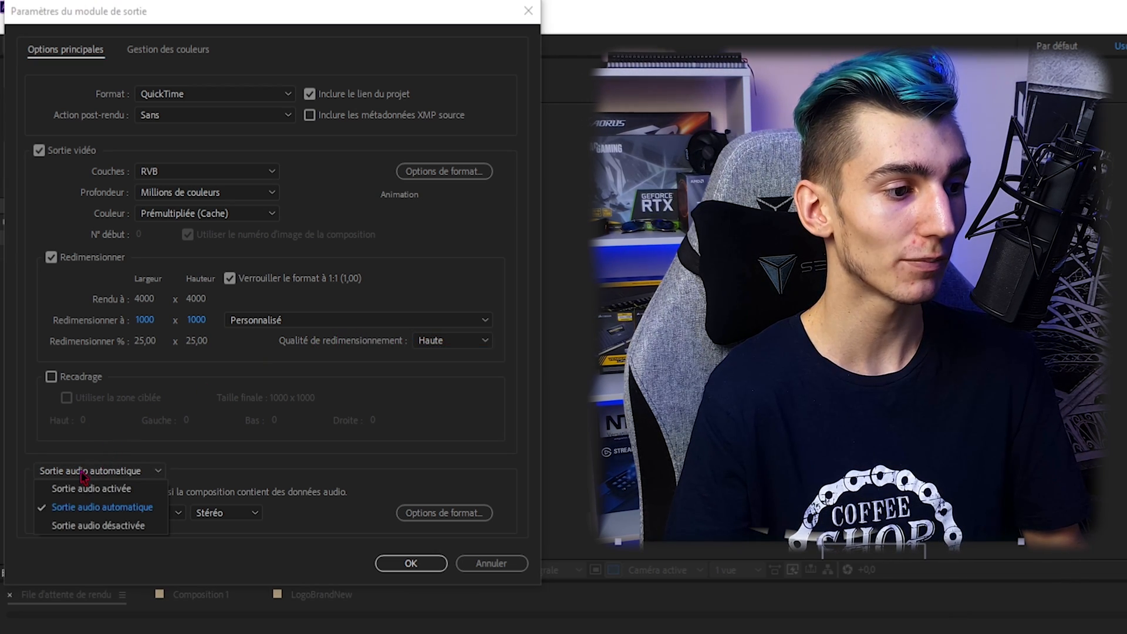
{"action": "left_click", "coordinate": [88, 524]}
{"action": "left_click", "coordinate": [411, 563]}
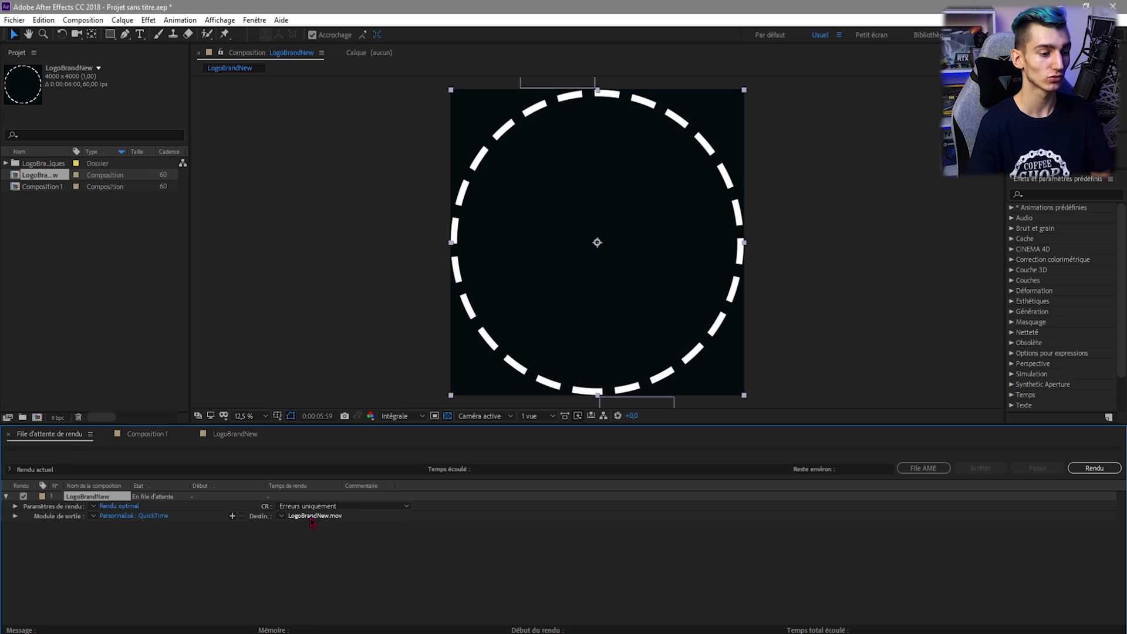
{"action": "left_click", "coordinate": [315, 515]}
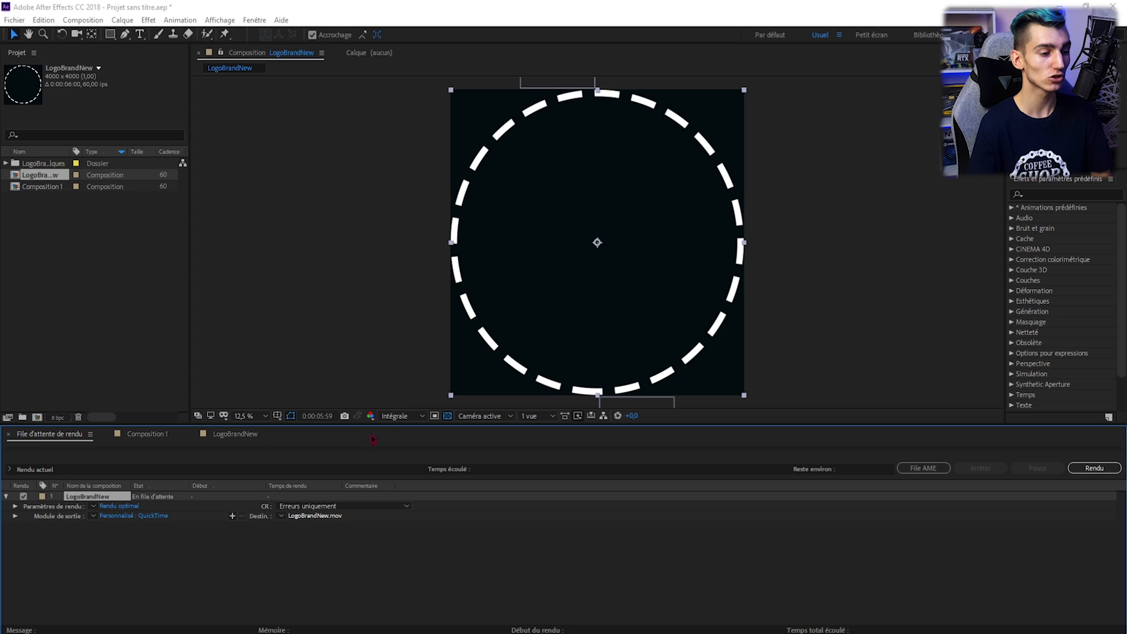
{"action": "left_click", "coordinate": [462, 378]}
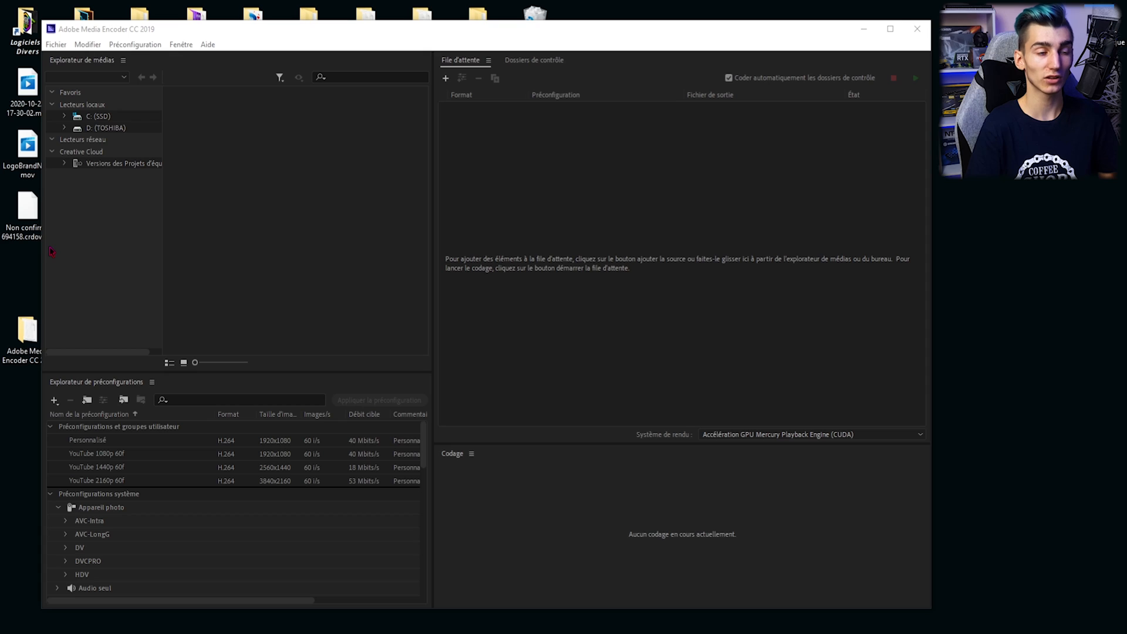
Step: In Adobe Media Encoder, add LogoBrandNew.mov from the desktop to the queue and set its export format to GIF animé
{"action": "left_click_drag", "start_coordinate": [12, 159], "coordinate": [509, 197]}
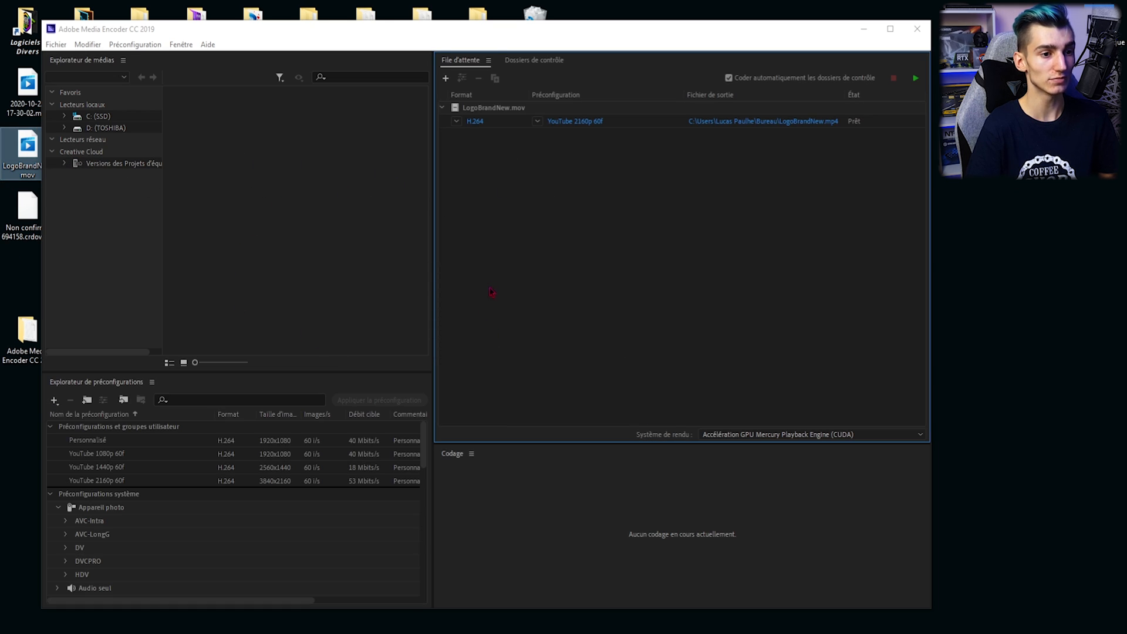
{"action": "left_click", "coordinate": [481, 126]}
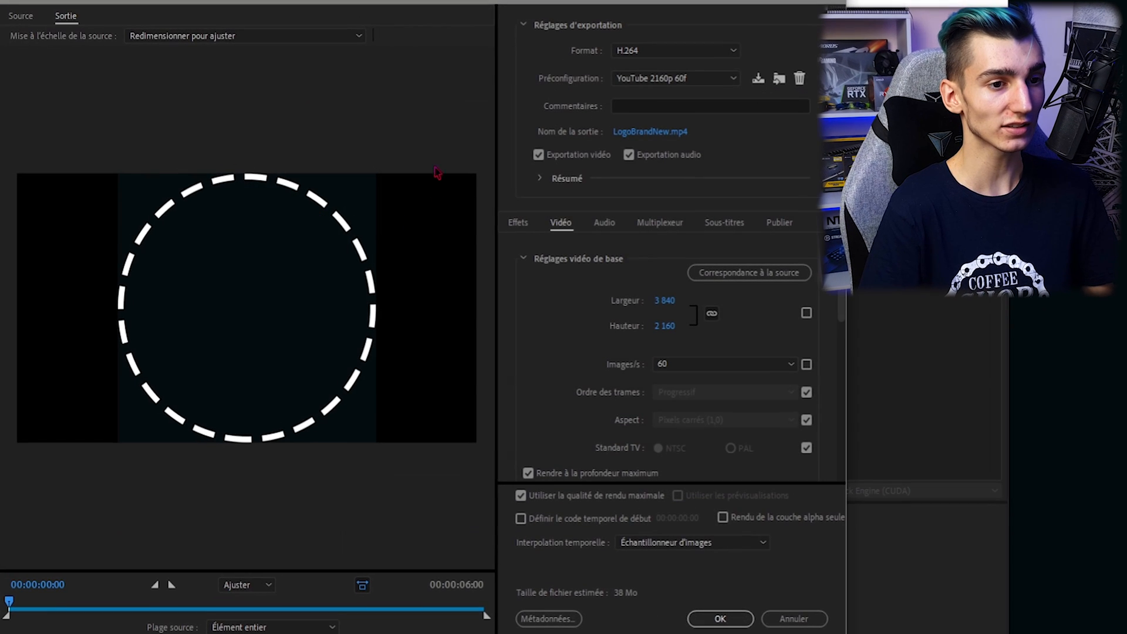
{"action": "left_click", "coordinate": [665, 51]}
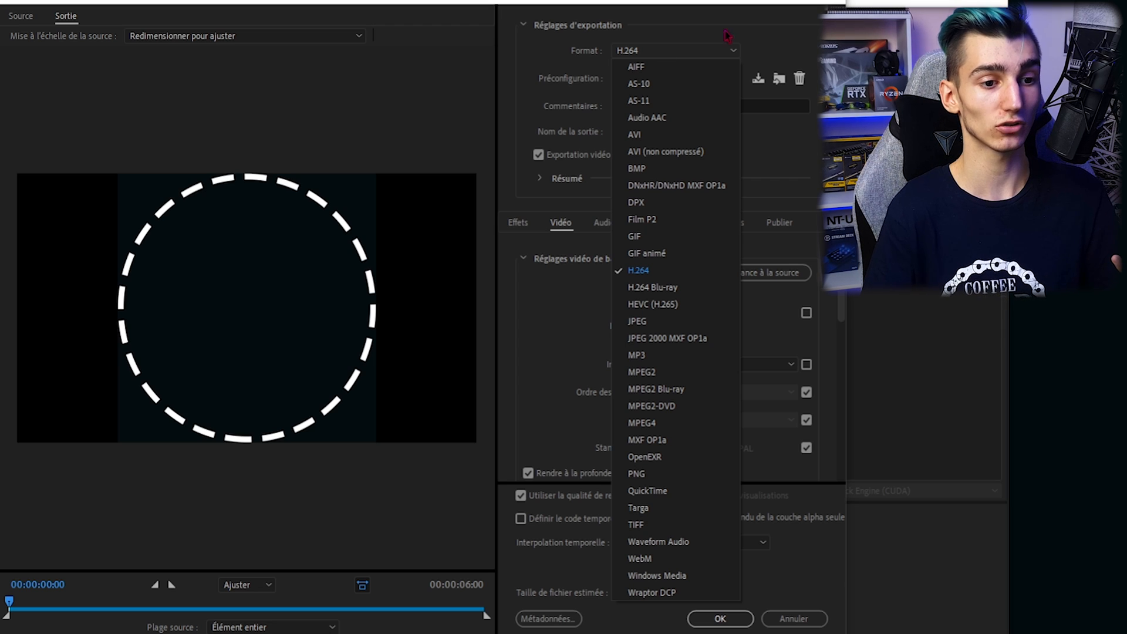
{"action": "left_click", "coordinate": [653, 254]}
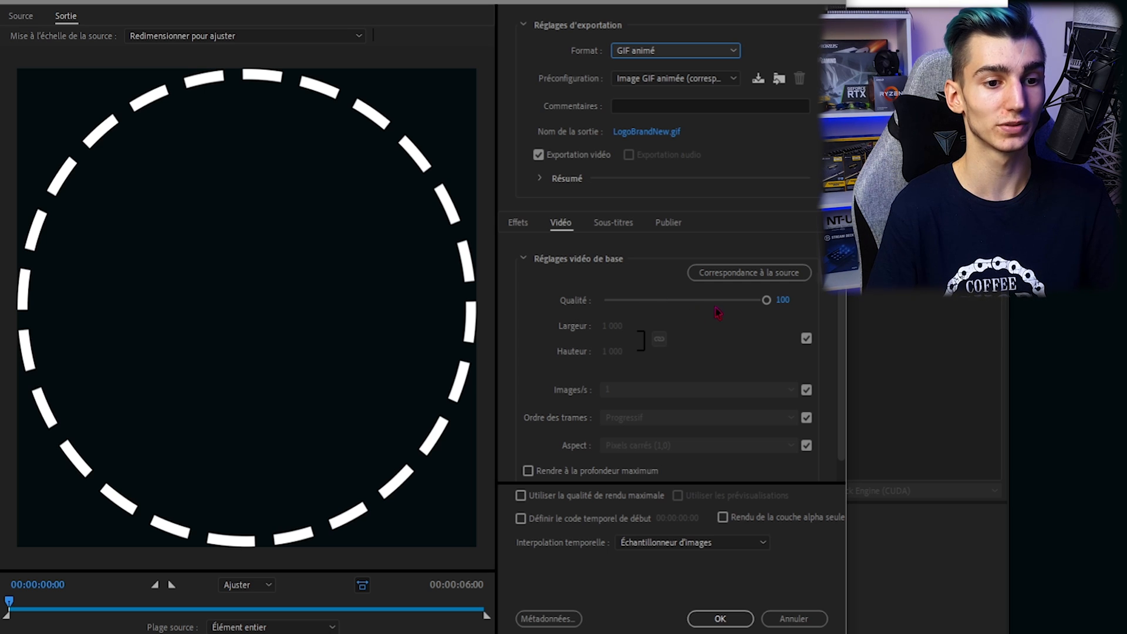
Step: Set the GIF frame rate to 50 and enable maximum depth and maximum render quality in the export settings
{"action": "left_click", "coordinate": [679, 299]}
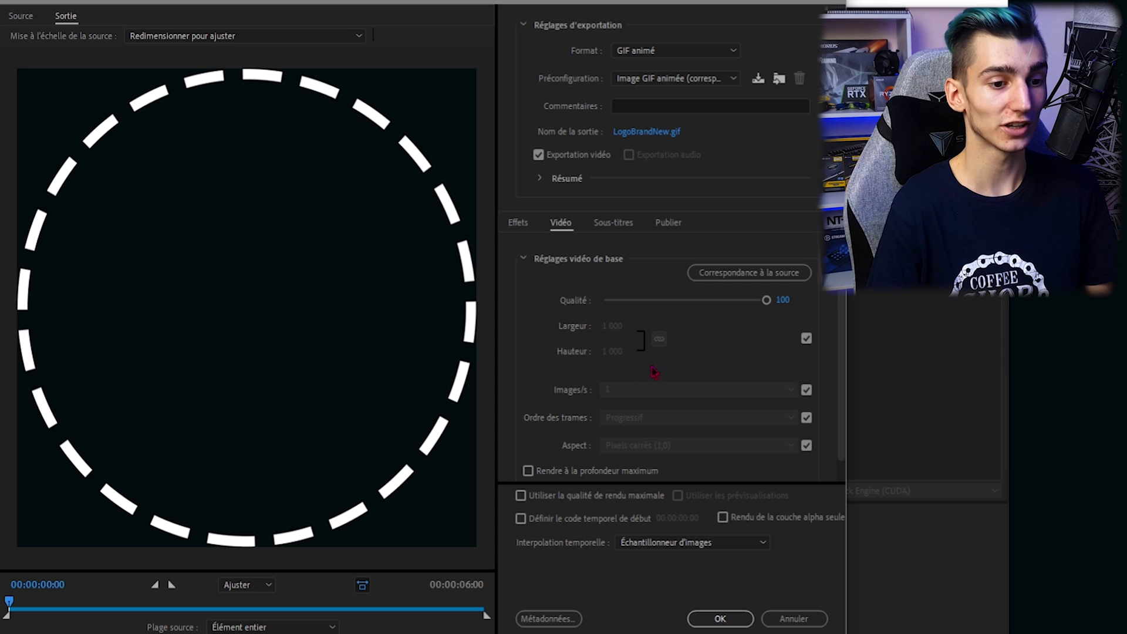
{"action": "left_click", "coordinate": [807, 390]}
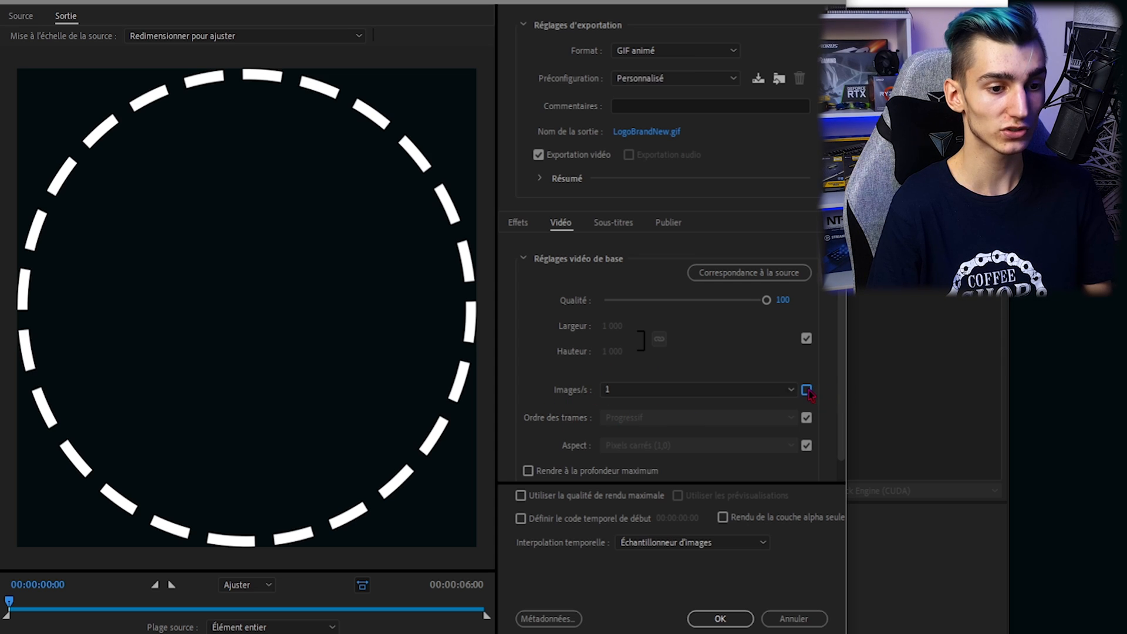
{"action": "left_click", "coordinate": [616, 391]}
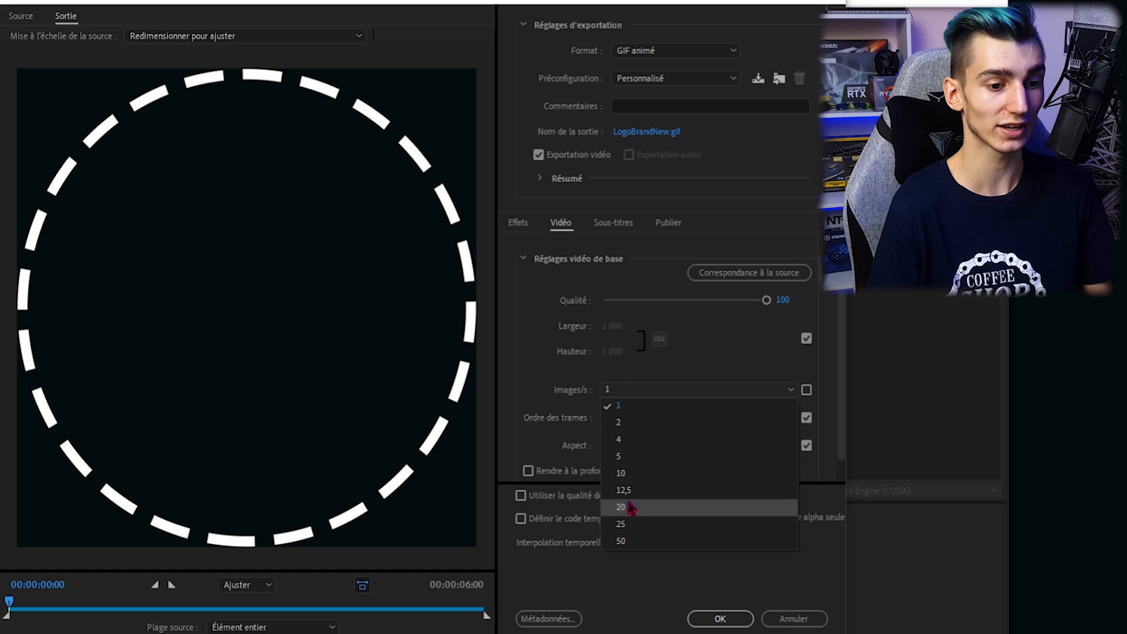
{"action": "left_click", "coordinate": [622, 545]}
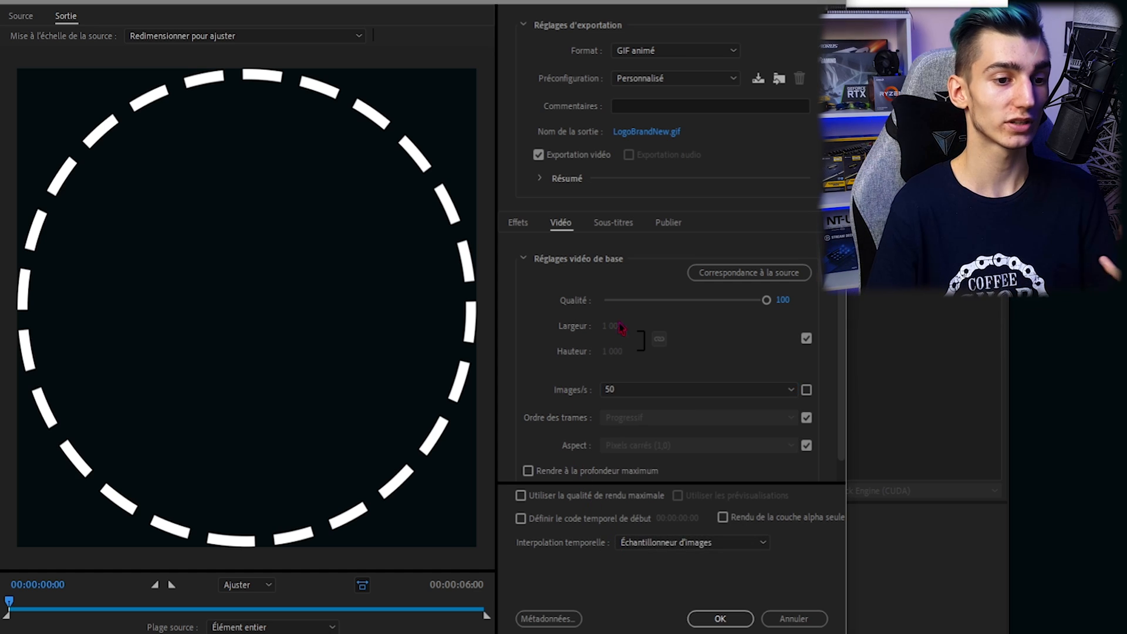
{"action": "scroll", "coordinate": [704, 317], "scroll_direction": "down", "scroll_amount": 1}
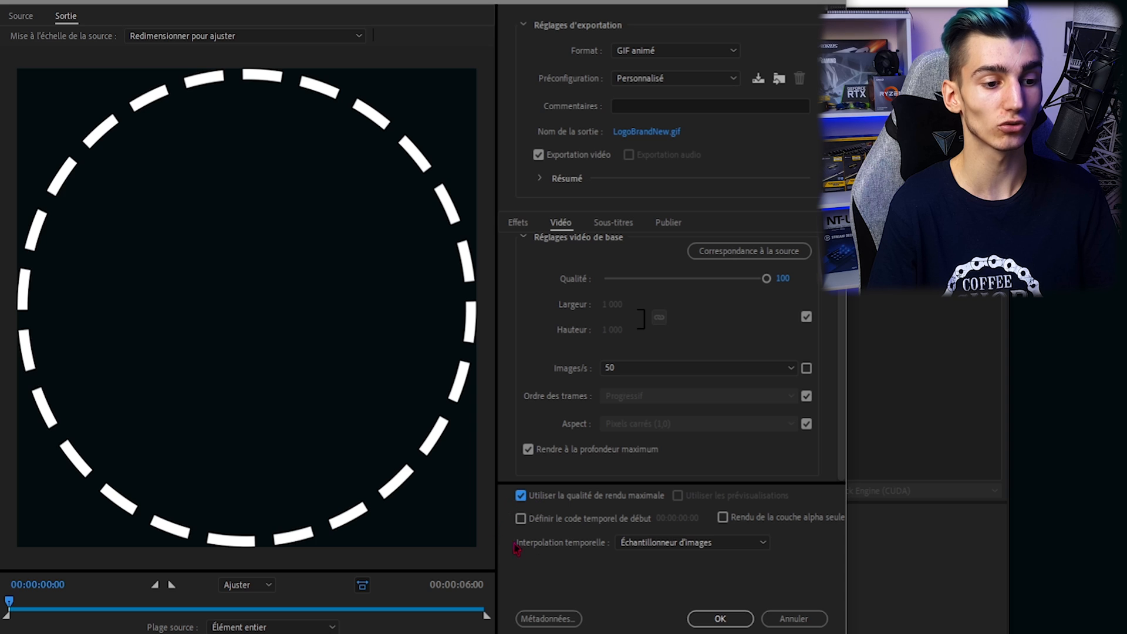
{"action": "left_click", "coordinate": [698, 620]}
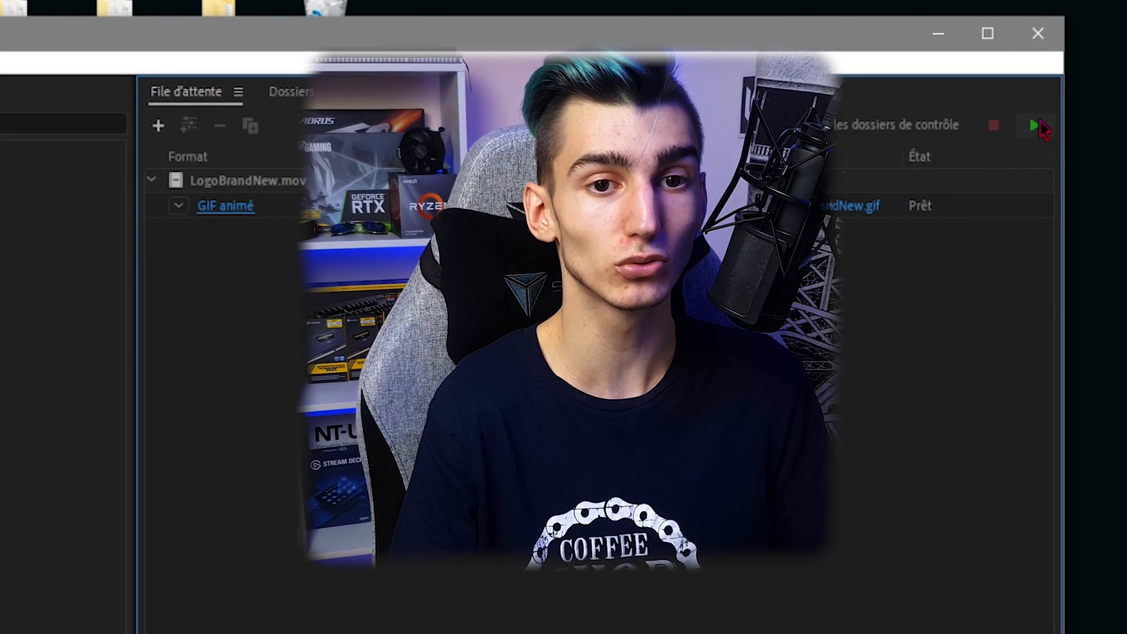
Step: Encode the queued animated GIF and open LogoBrandNew.gif from the desktop to check the animation
{"action": "left_click", "coordinate": [1035, 125]}
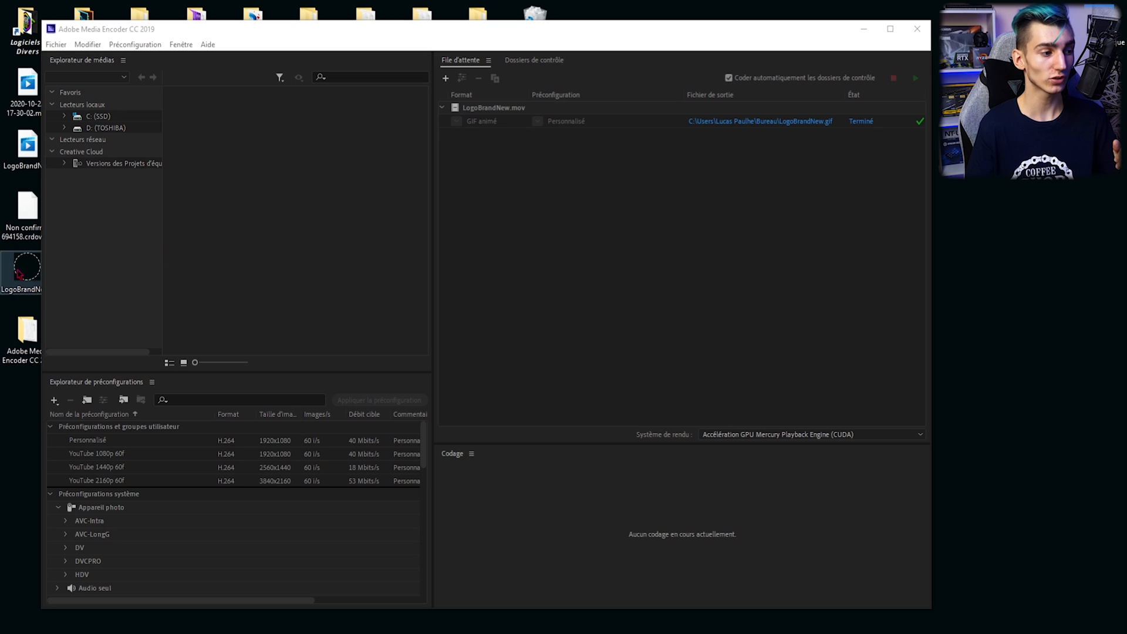
{"action": "double_click", "coordinate": [19, 273]}
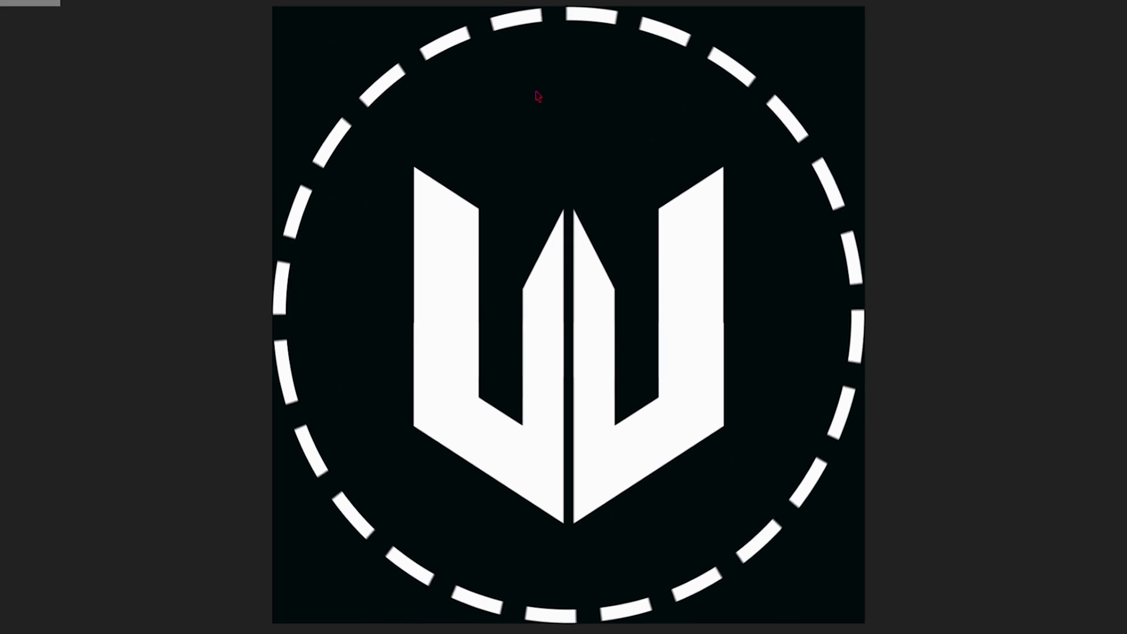